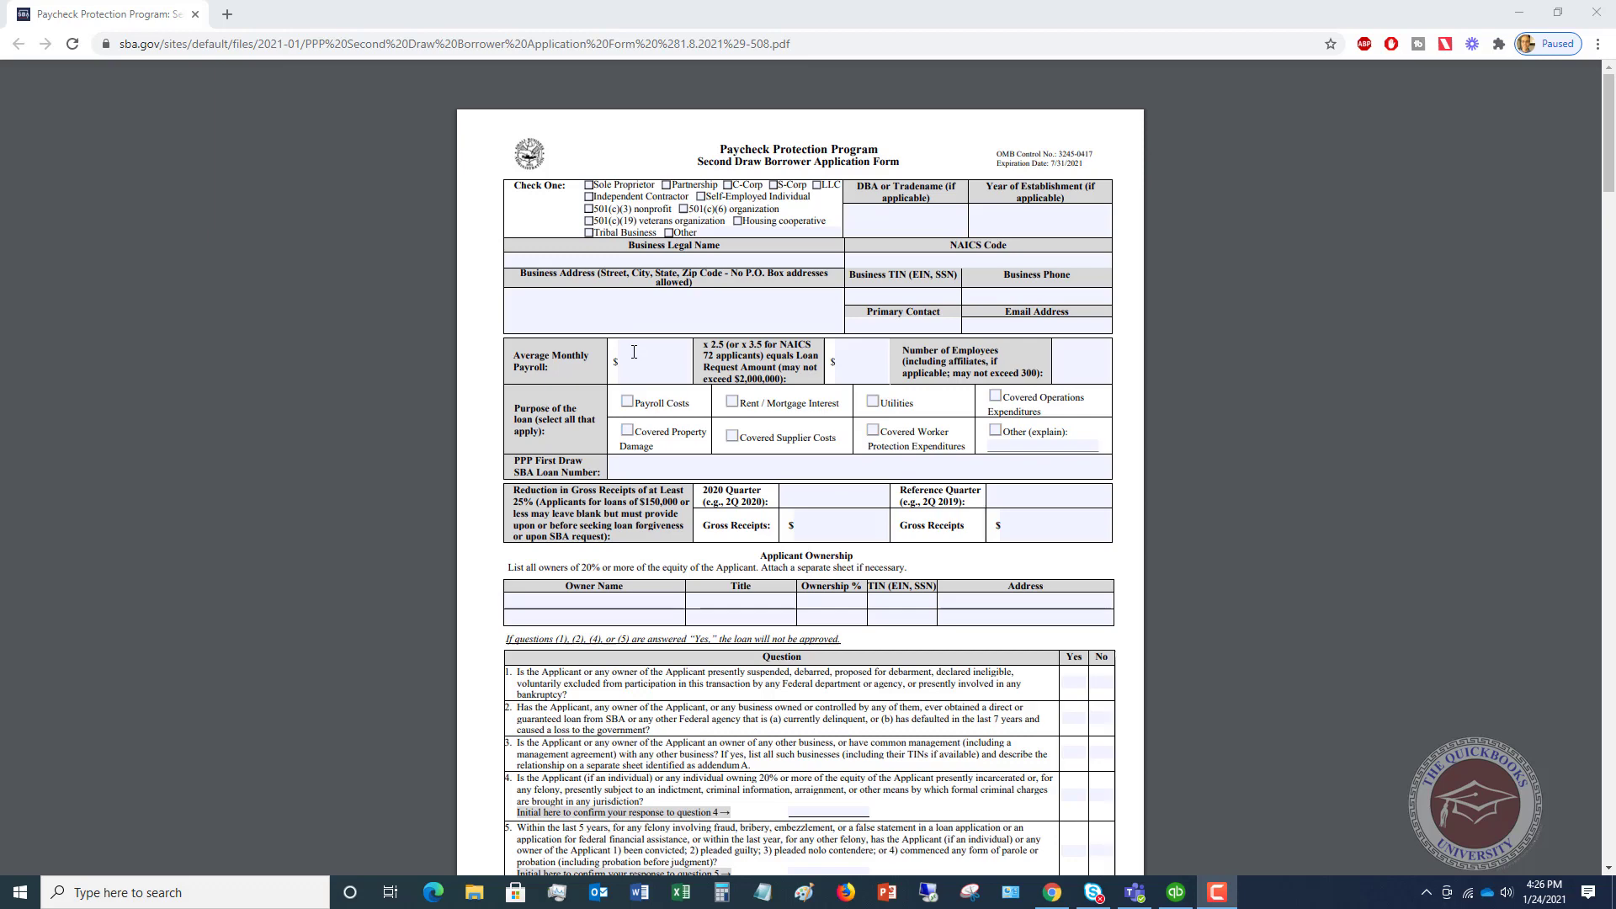
Scroll past the certifications and signature pages to the Average Monthly Payroll instructions
scroll(705, 354, down, 8)
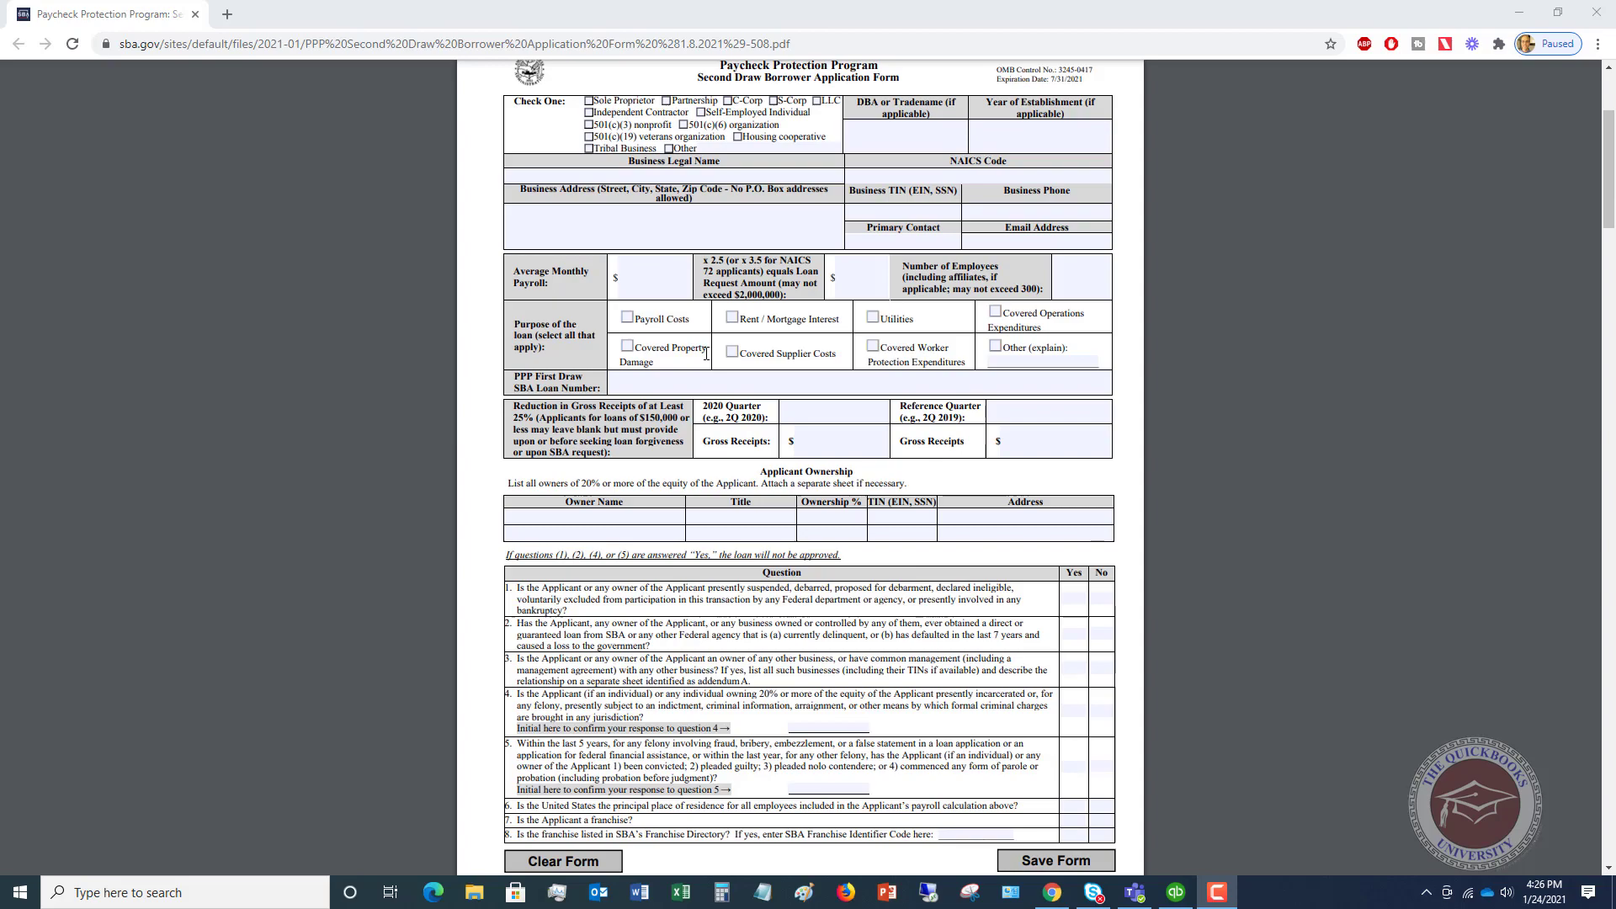
scroll(705, 353, down, 7)
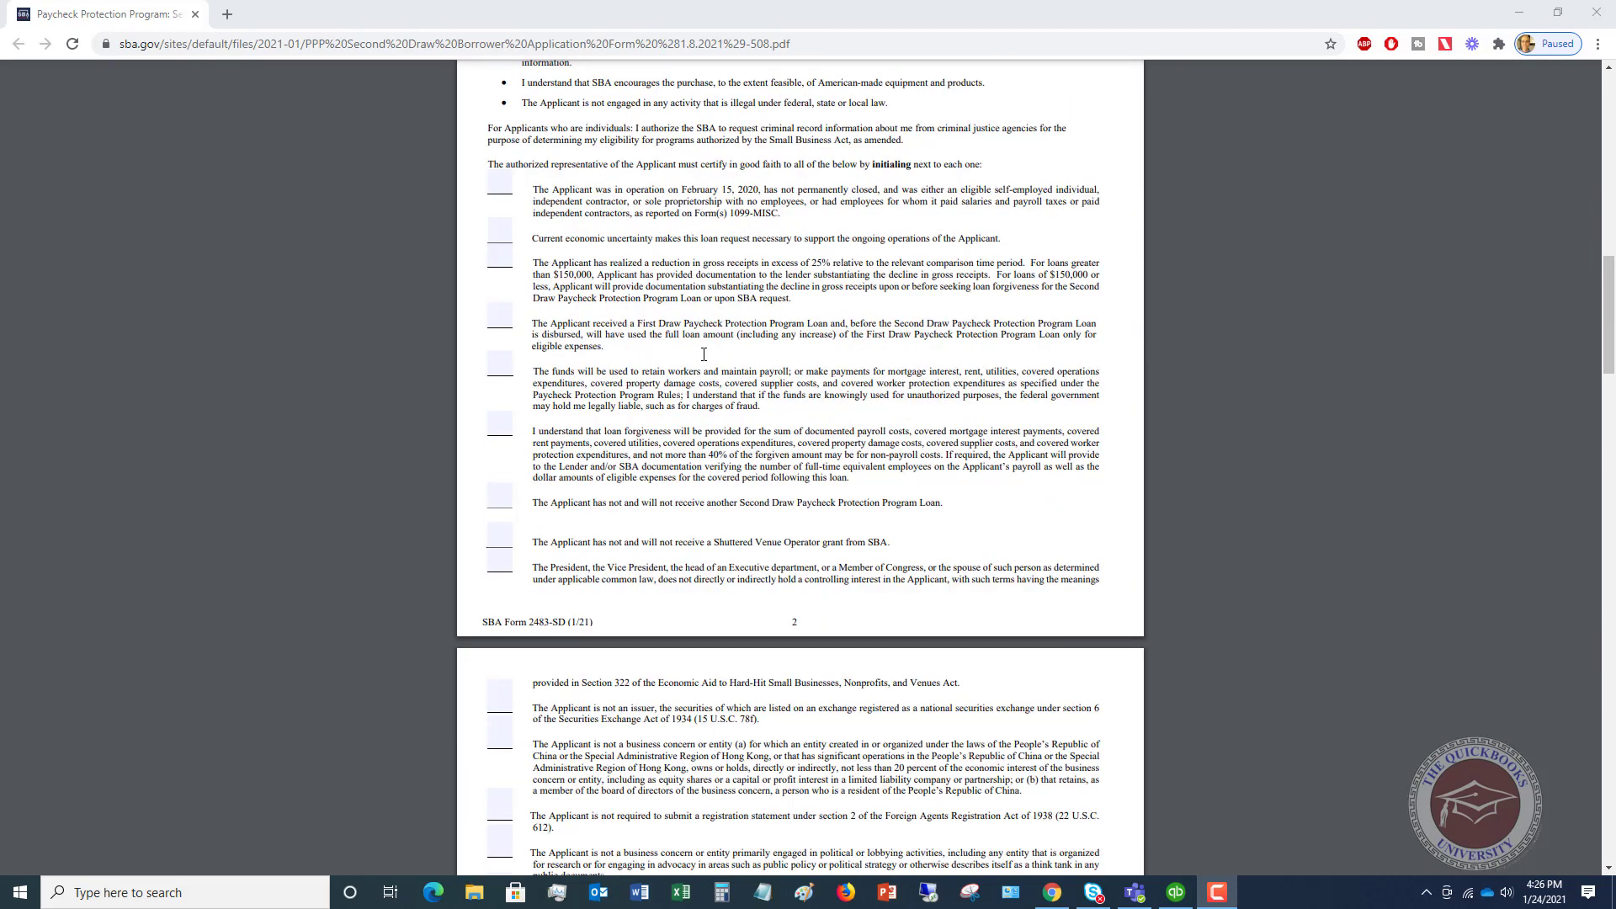
scroll(703, 354, down, 3)
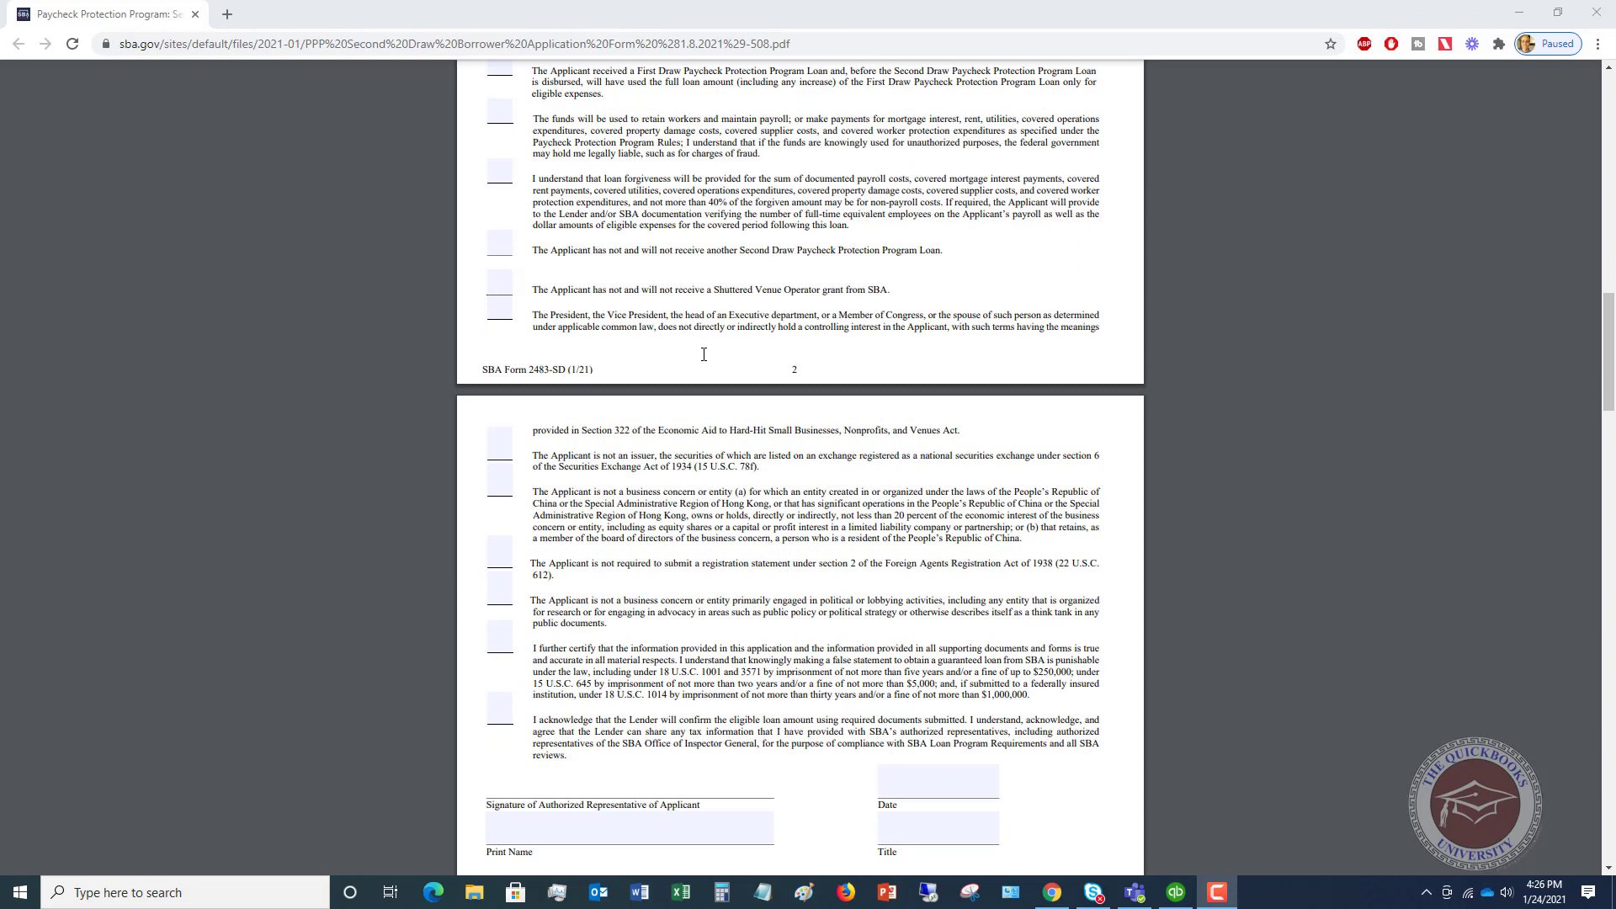
scroll(704, 355, down, 10)
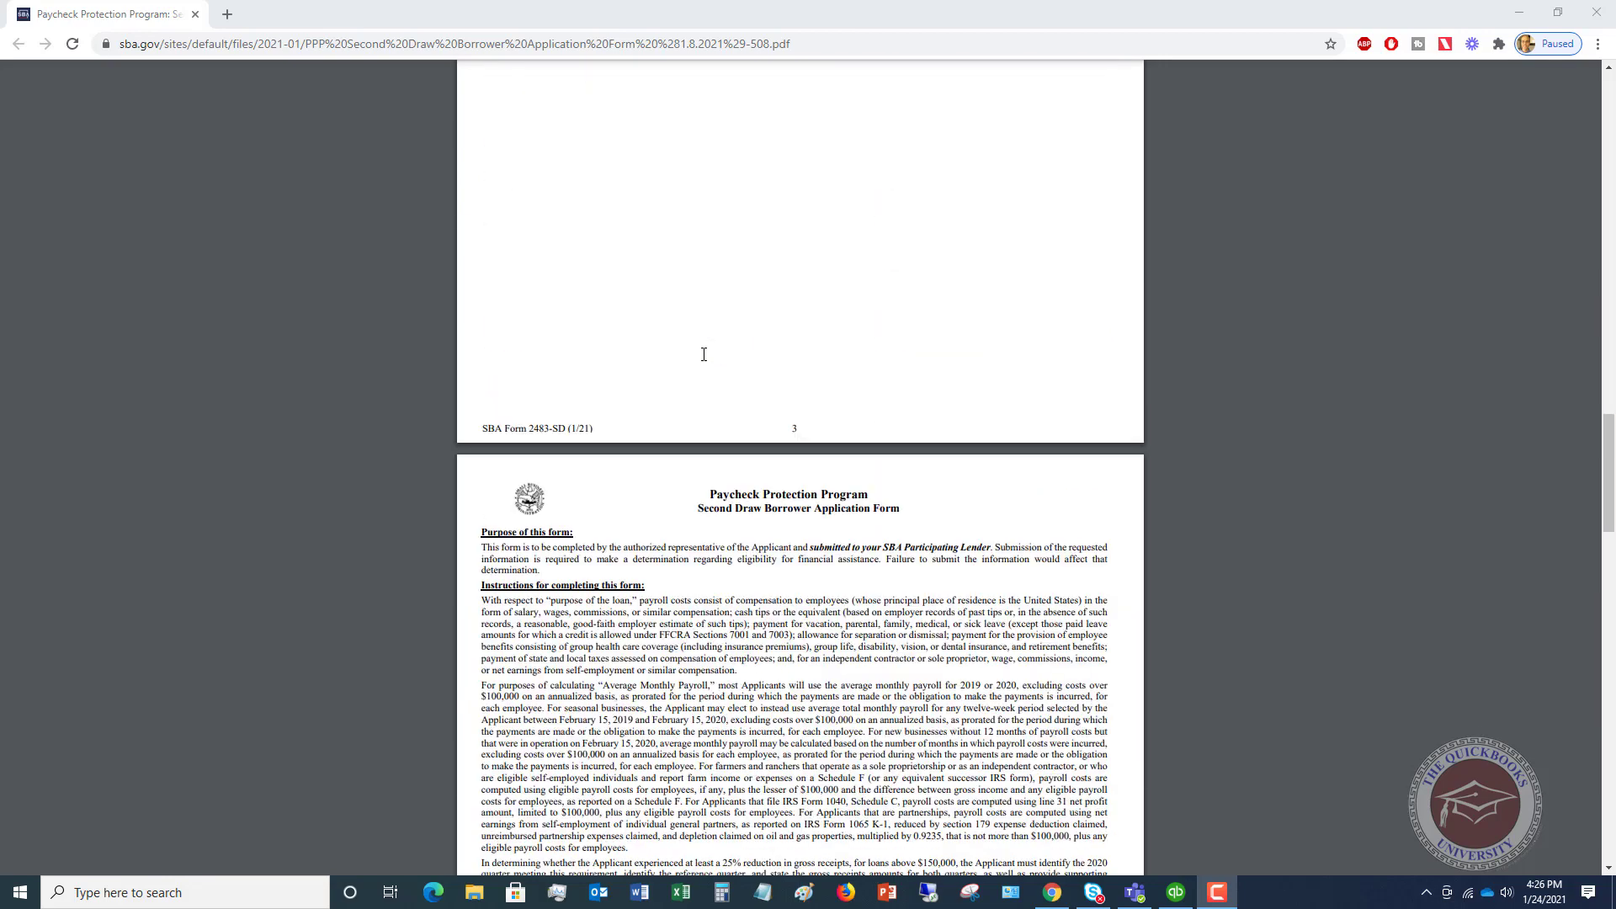
scroll(704, 354, down, 2)
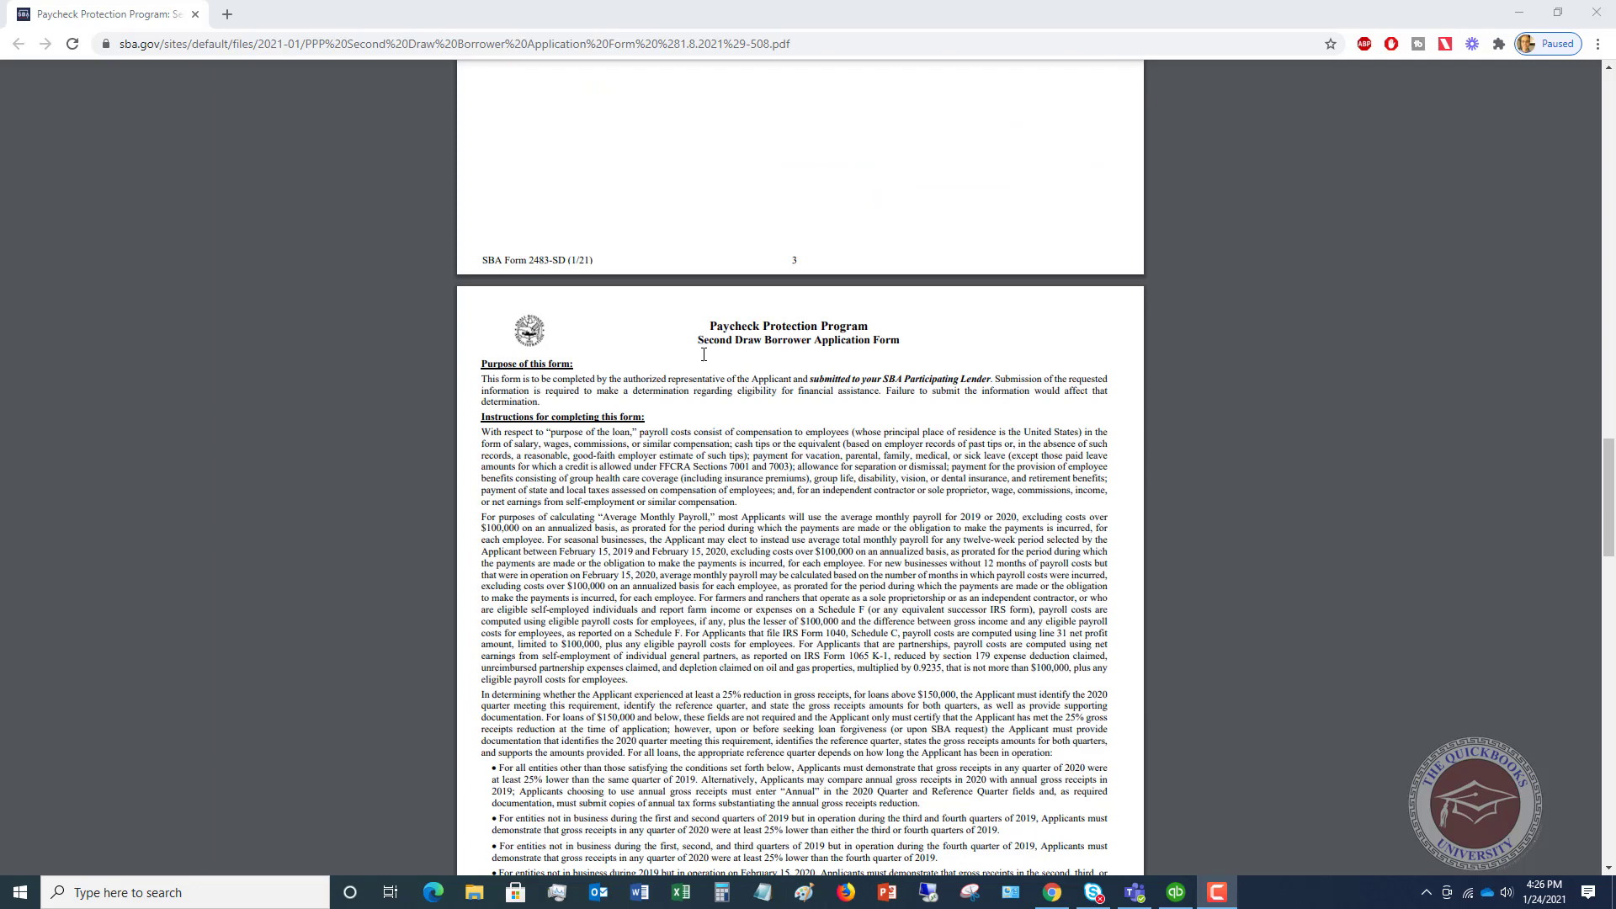
scroll(692, 352, down, 2)
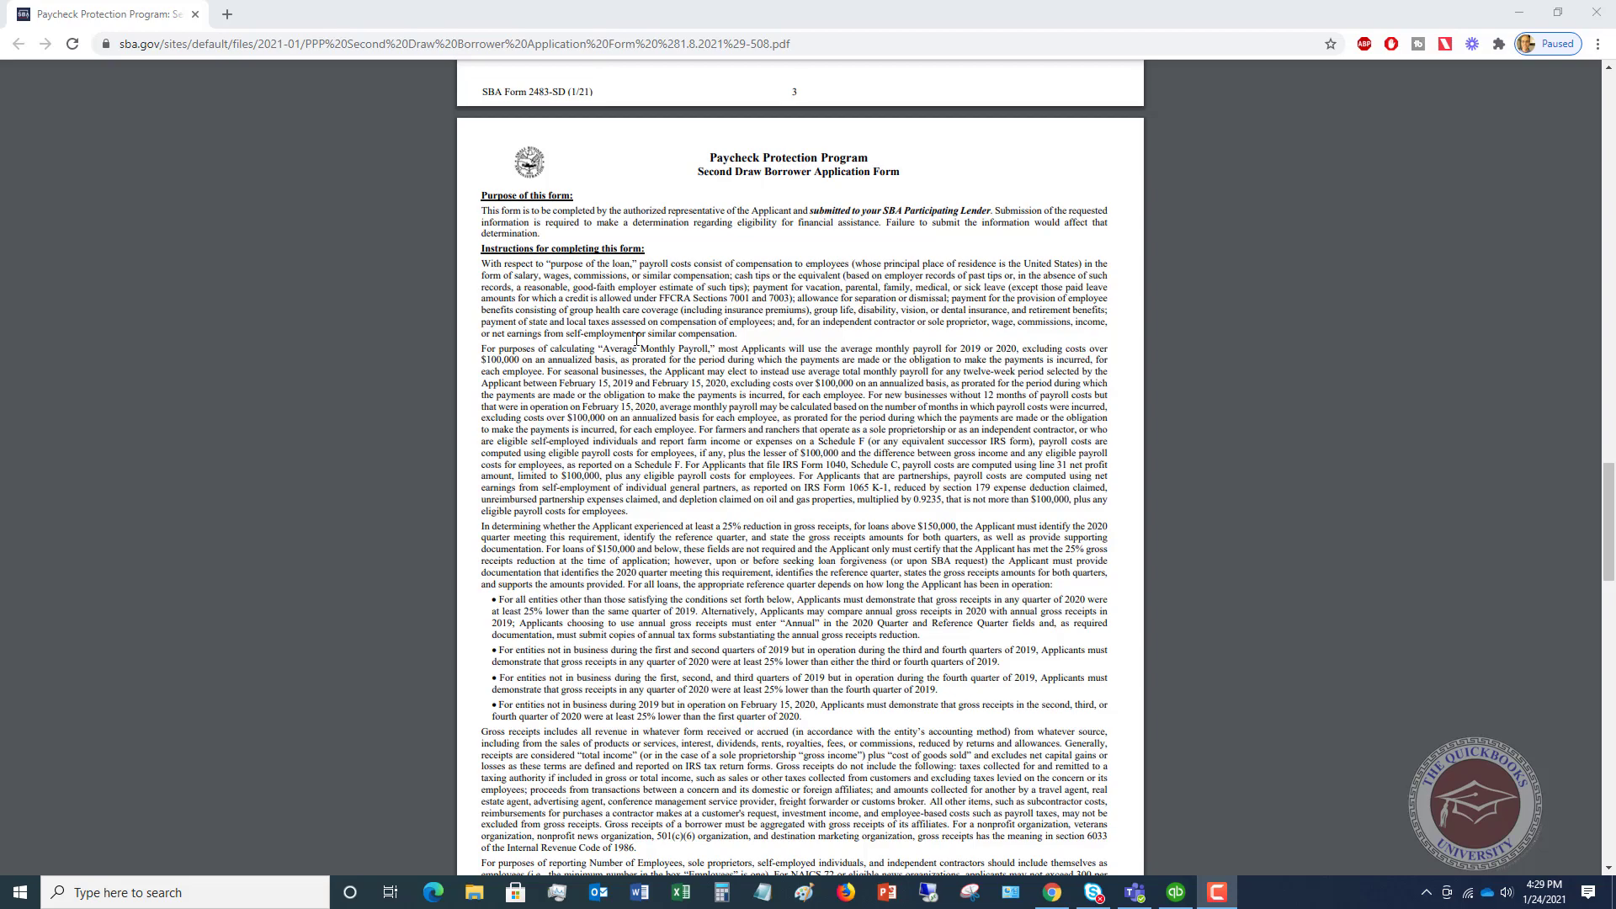
Return to page 1 of the form, then bring up the 2023 Profit & Loss report in QuickBooks
scroll(703, 325, up, 7)
scroll(684, 364, up, 14)
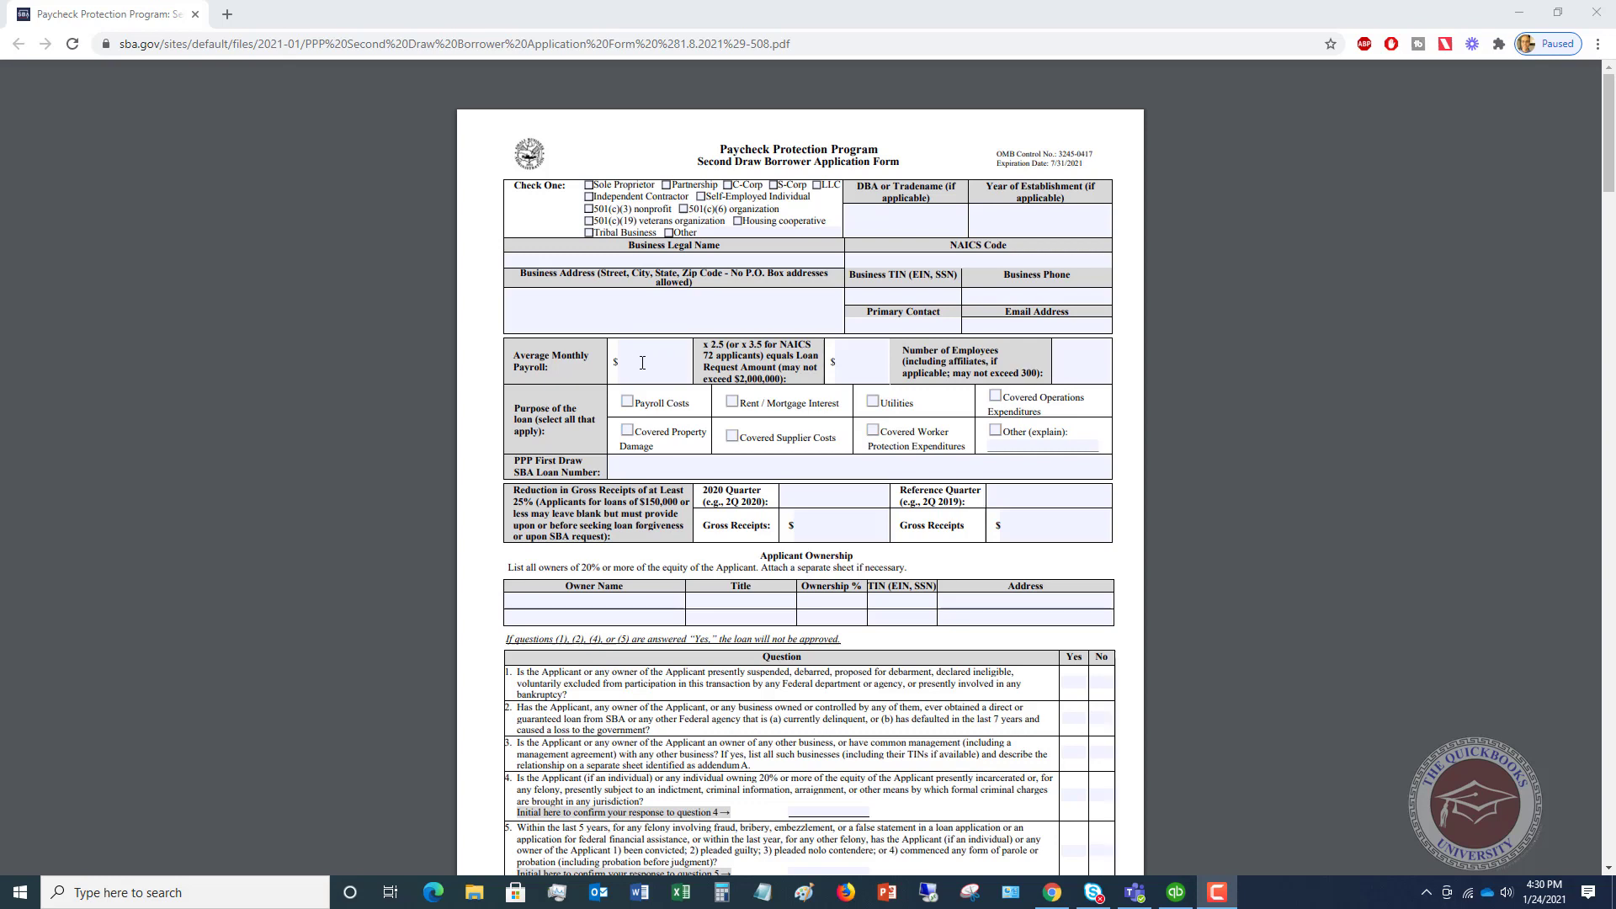
click(1176, 893)
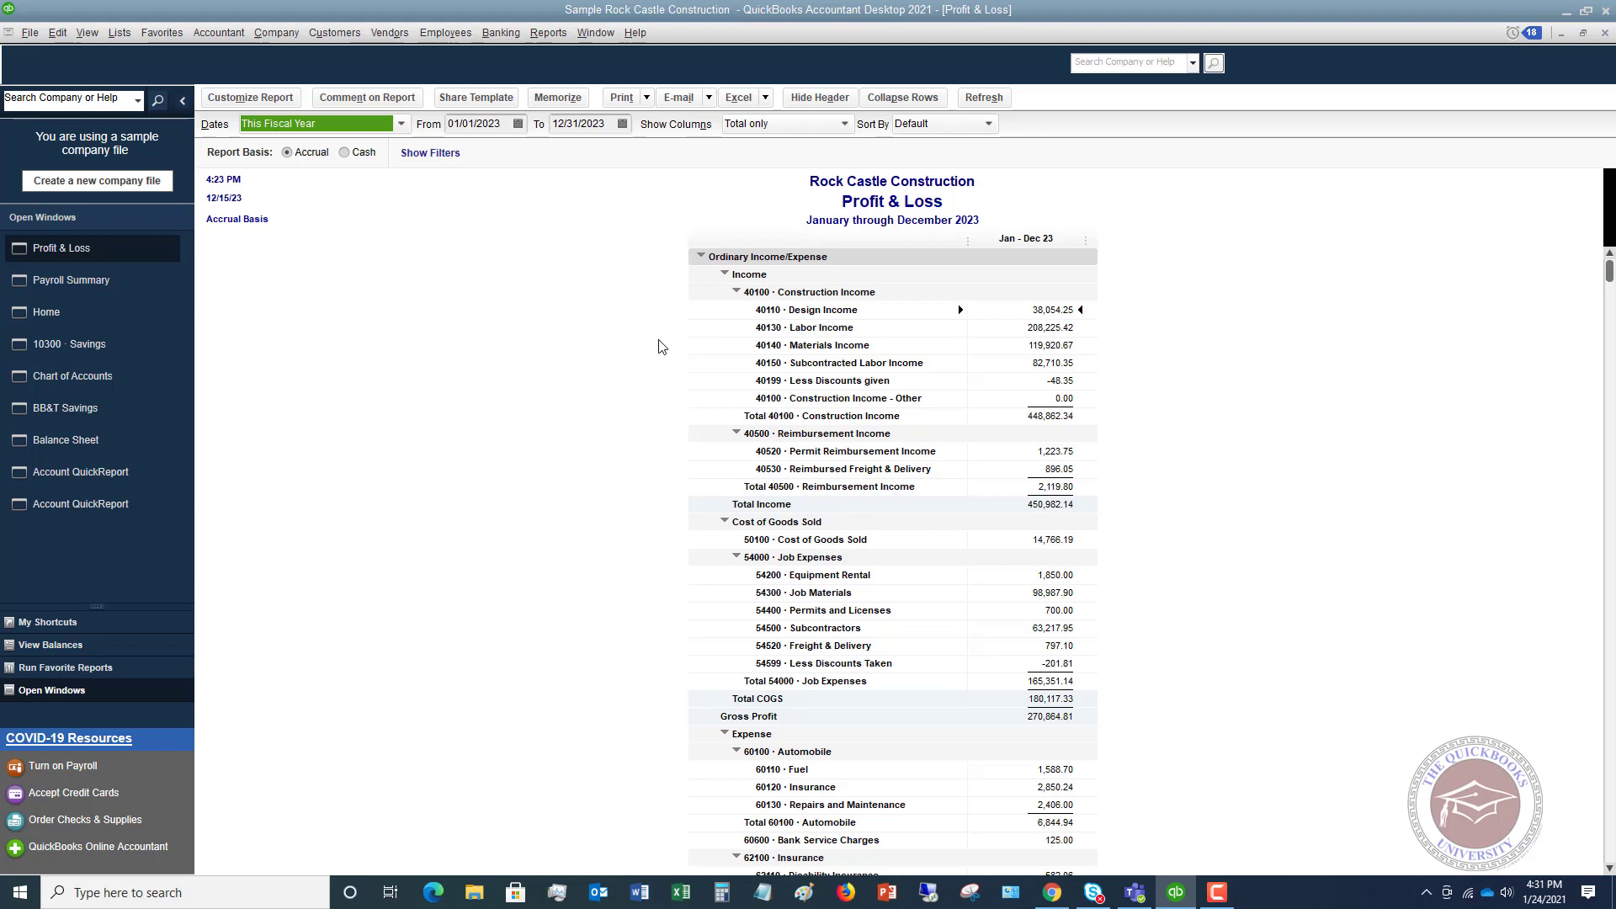
Switch back to page 1 of the SBA Second Draw application PDF in Chrome
click(1054, 895)
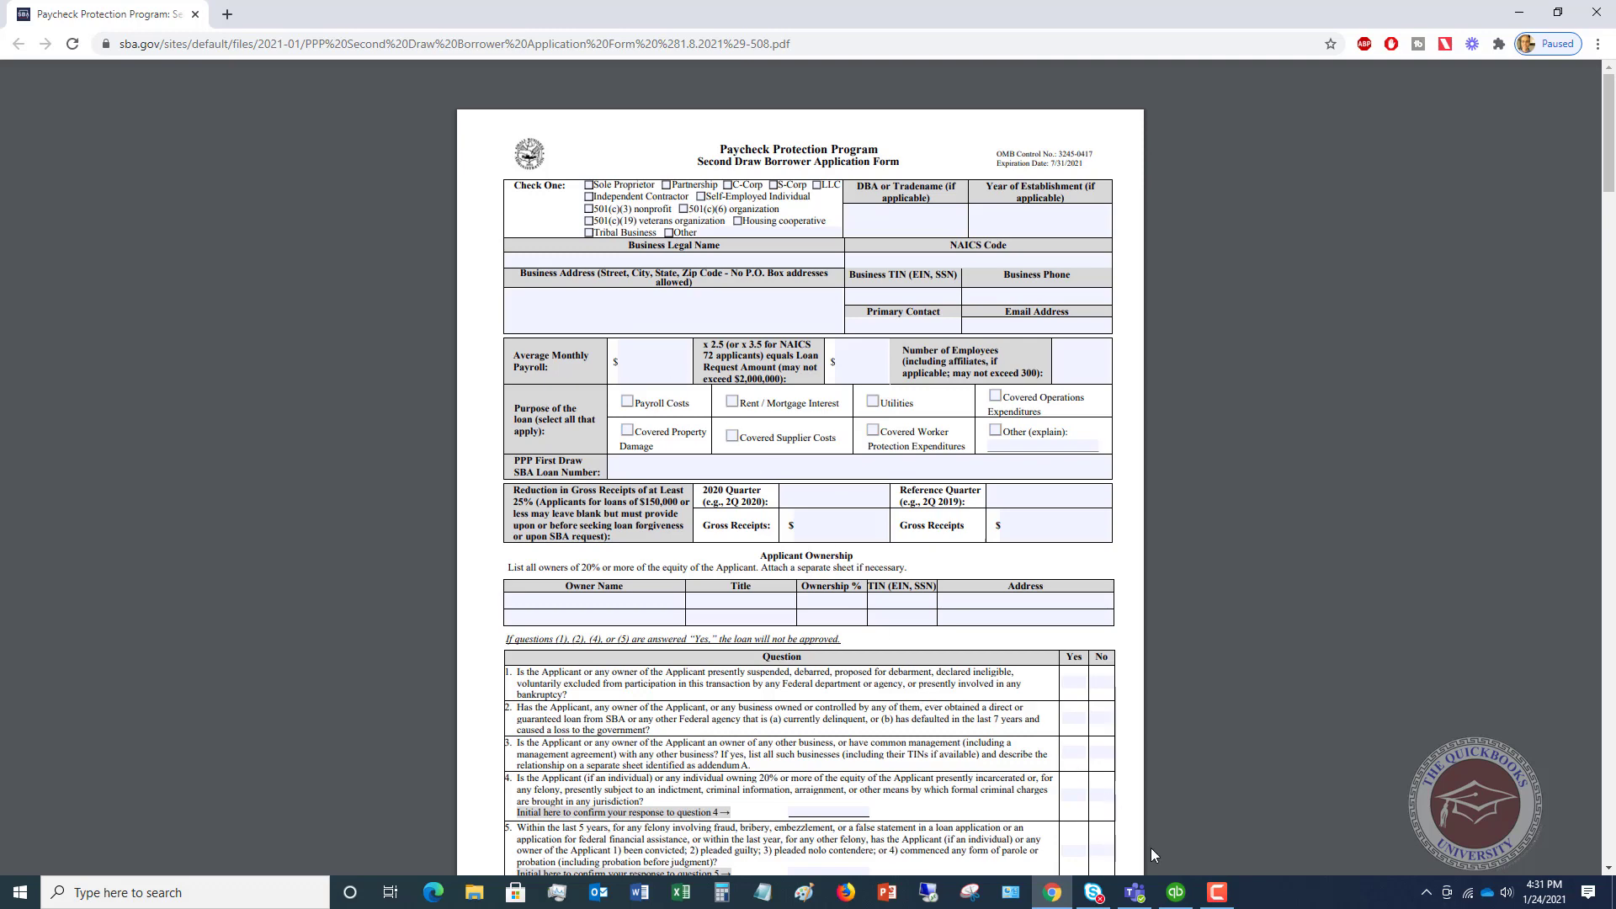
Bring the Rock Castle Construction 2023 Profit & Loss report back to the front in QuickBooks
click(1173, 888)
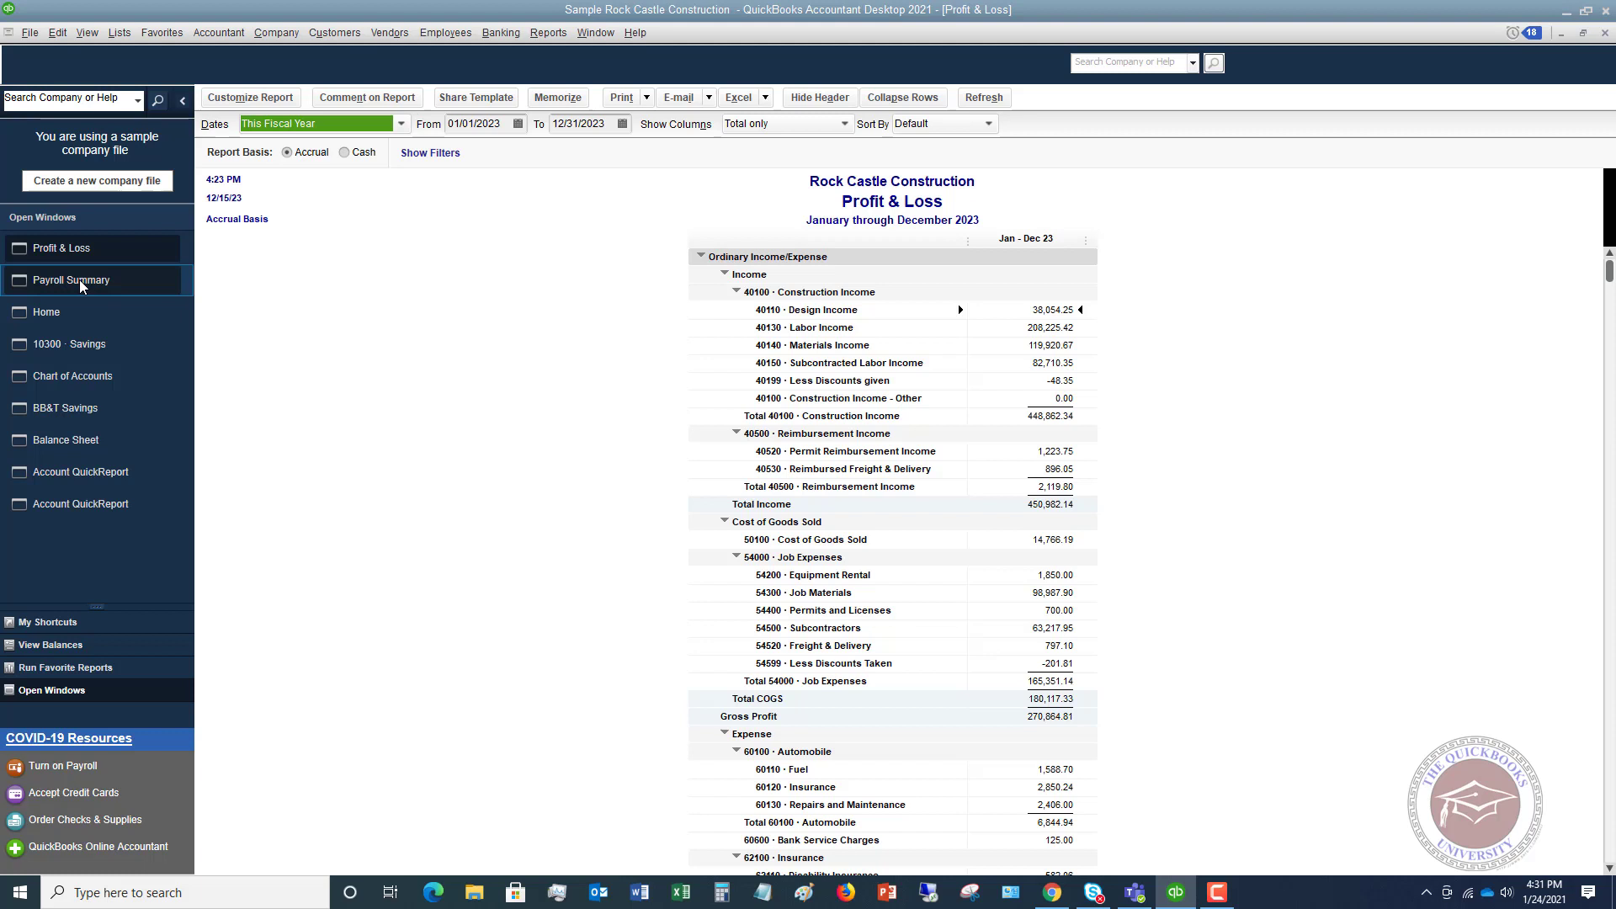
click(548, 34)
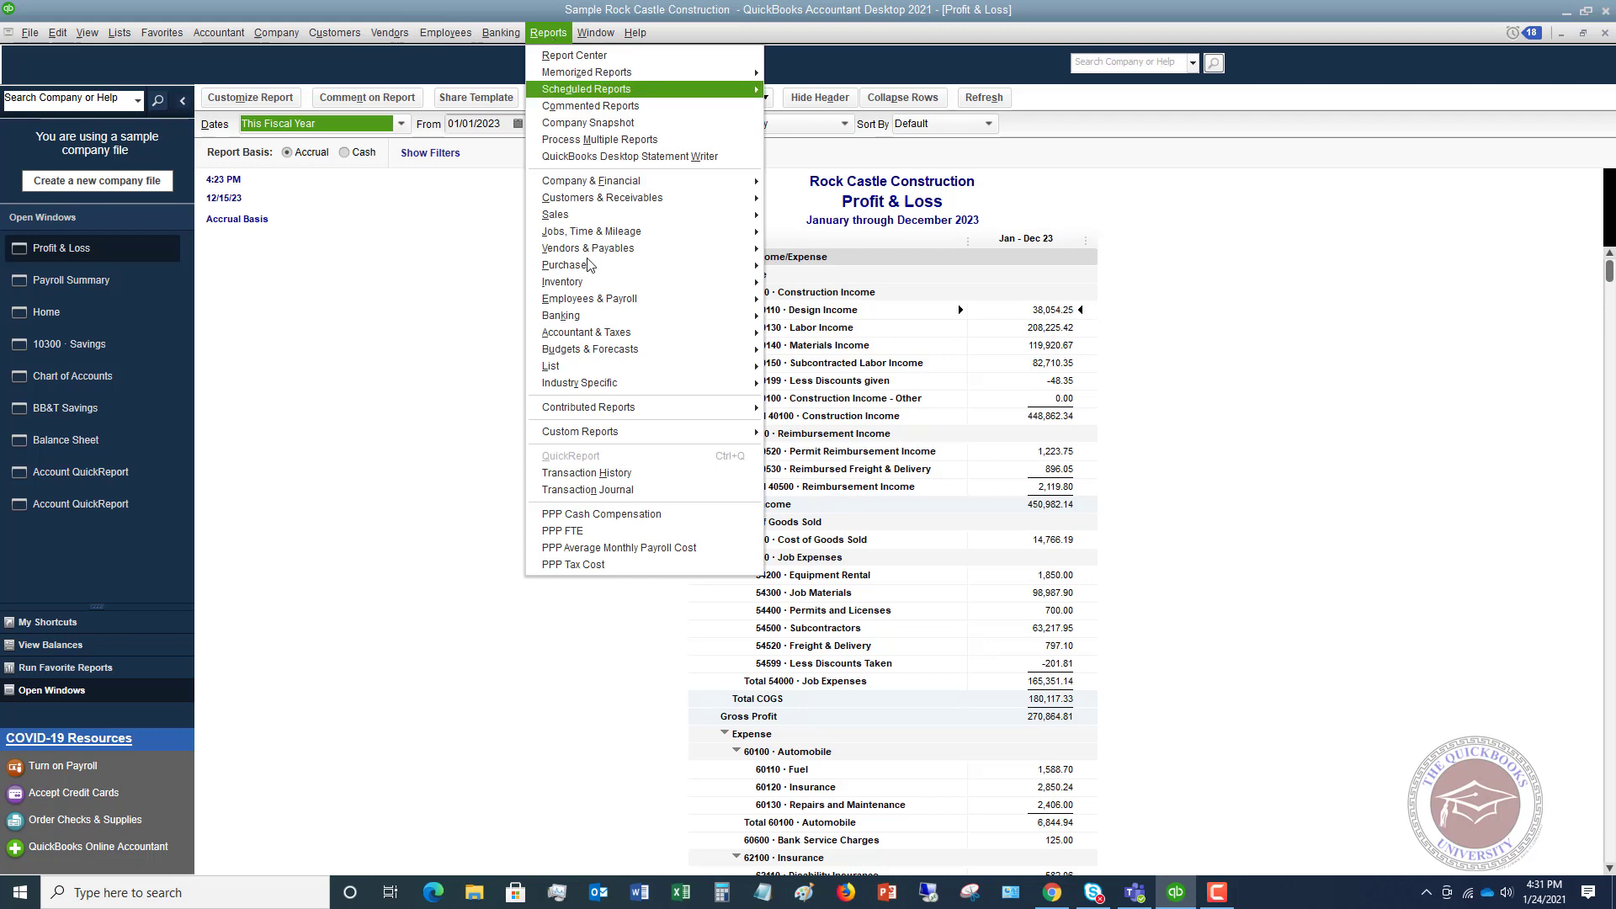
Run the Payroll Summary report for This Calendar Year, January–December 2023
mouse_move(598, 302)
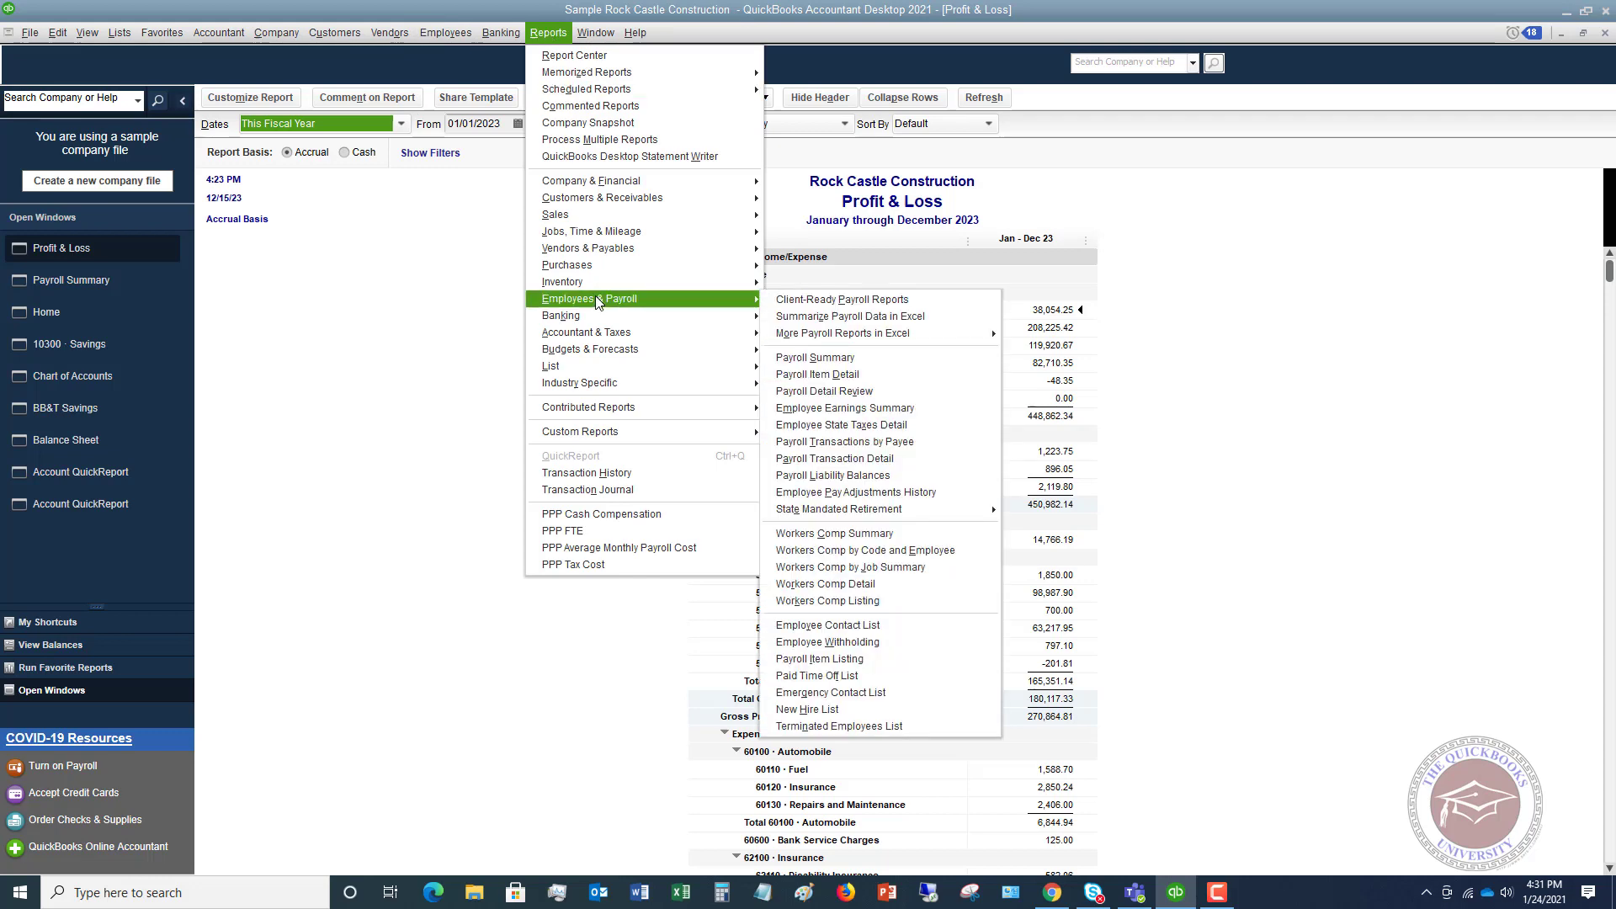
click(827, 357)
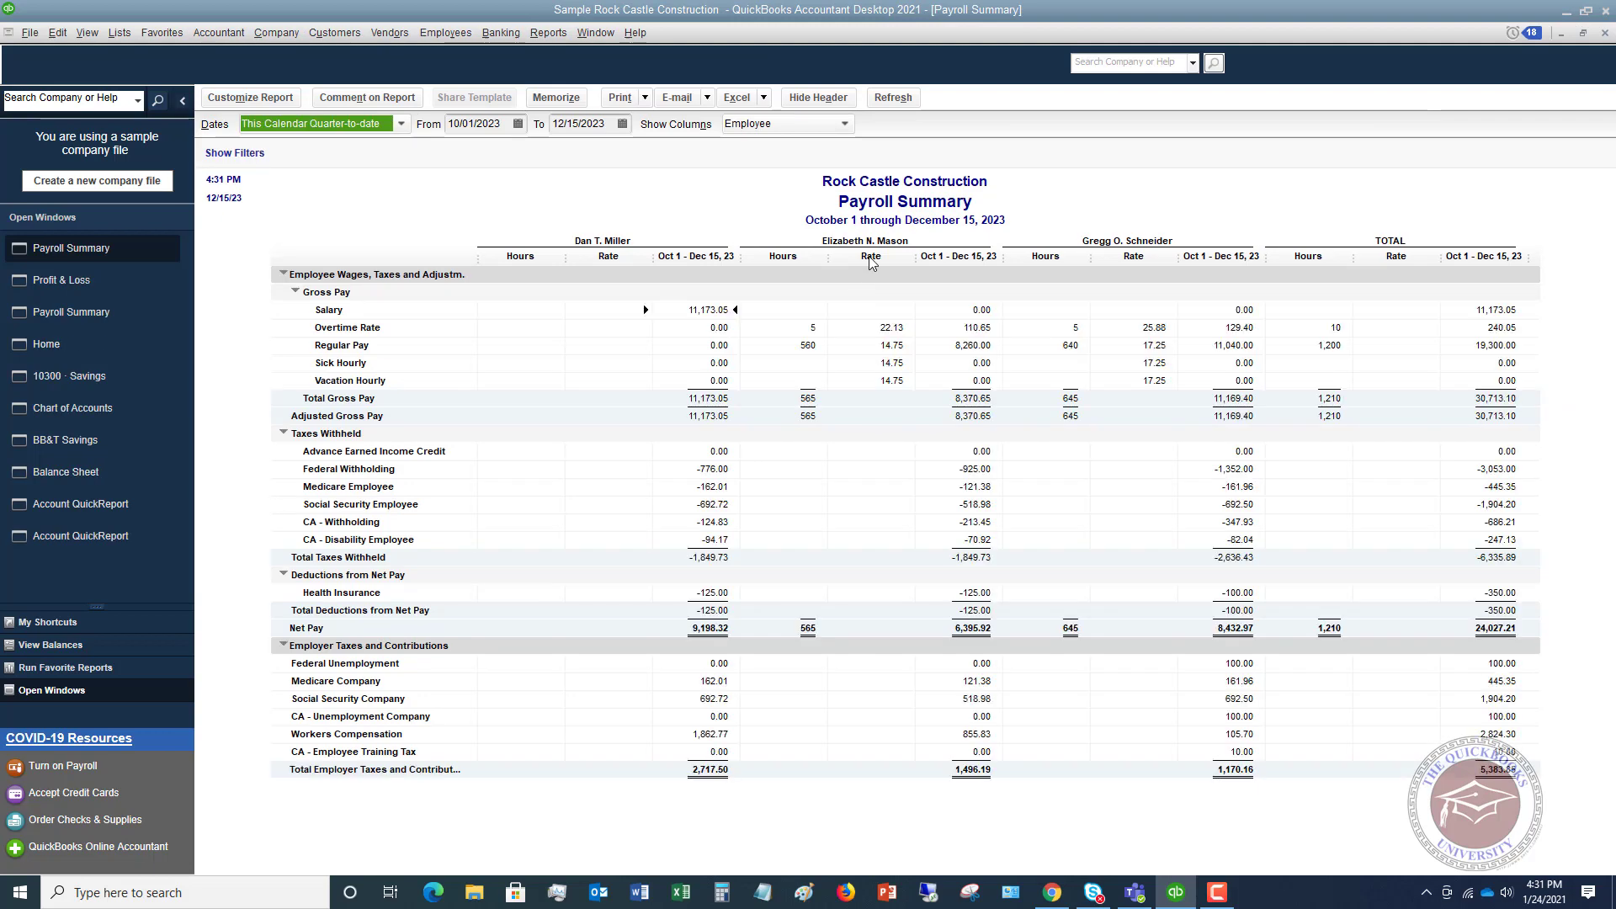
click(402, 125)
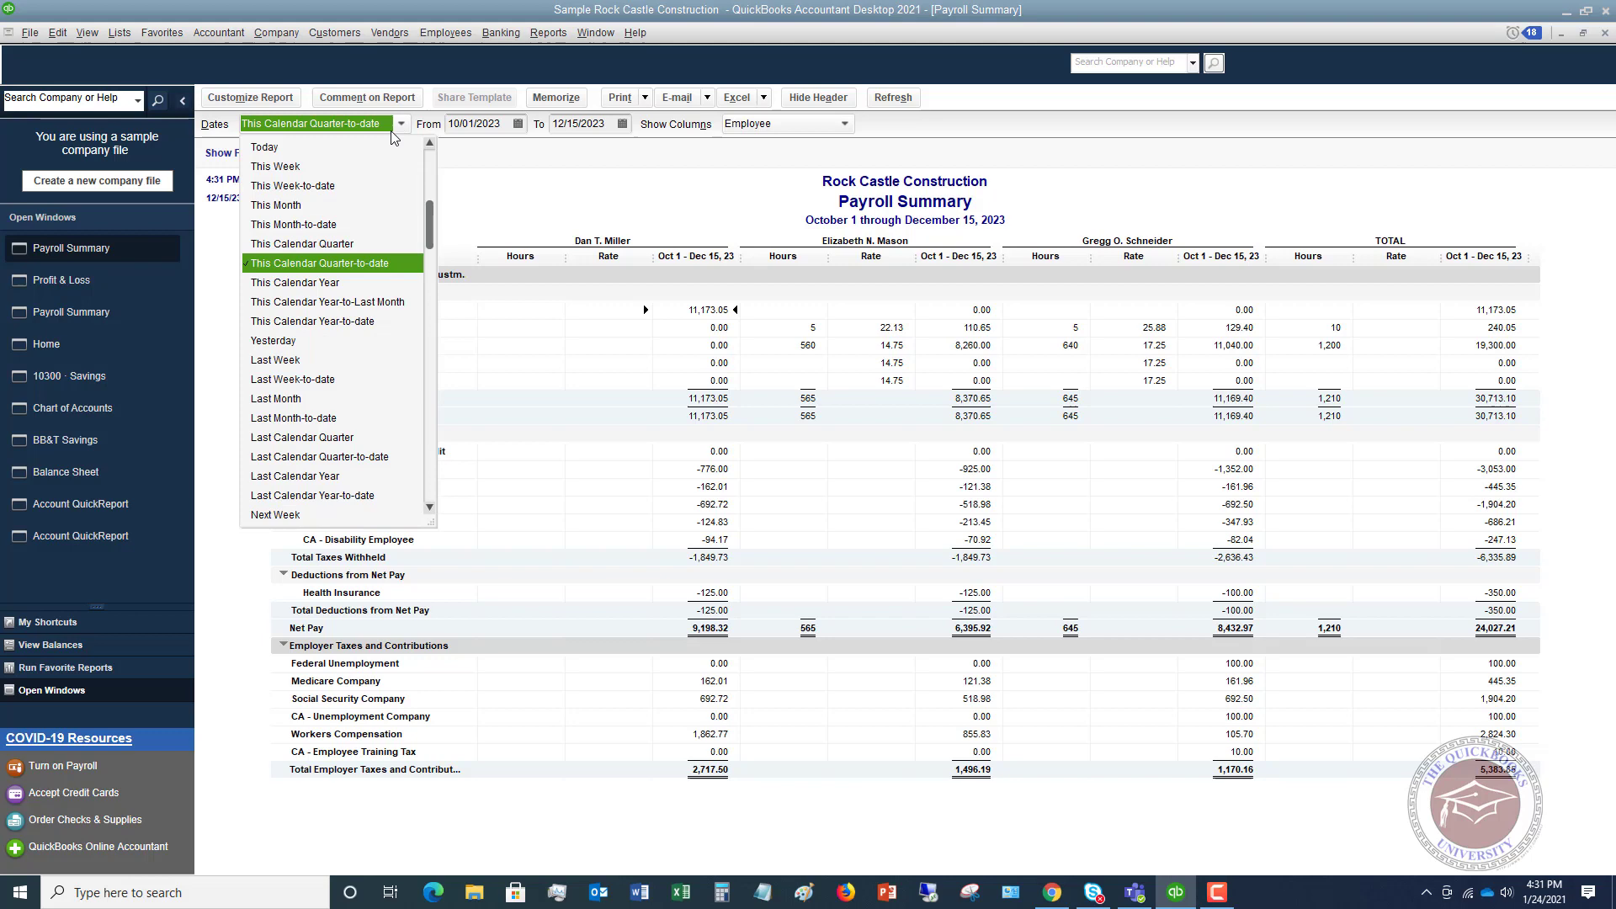
click(310, 285)
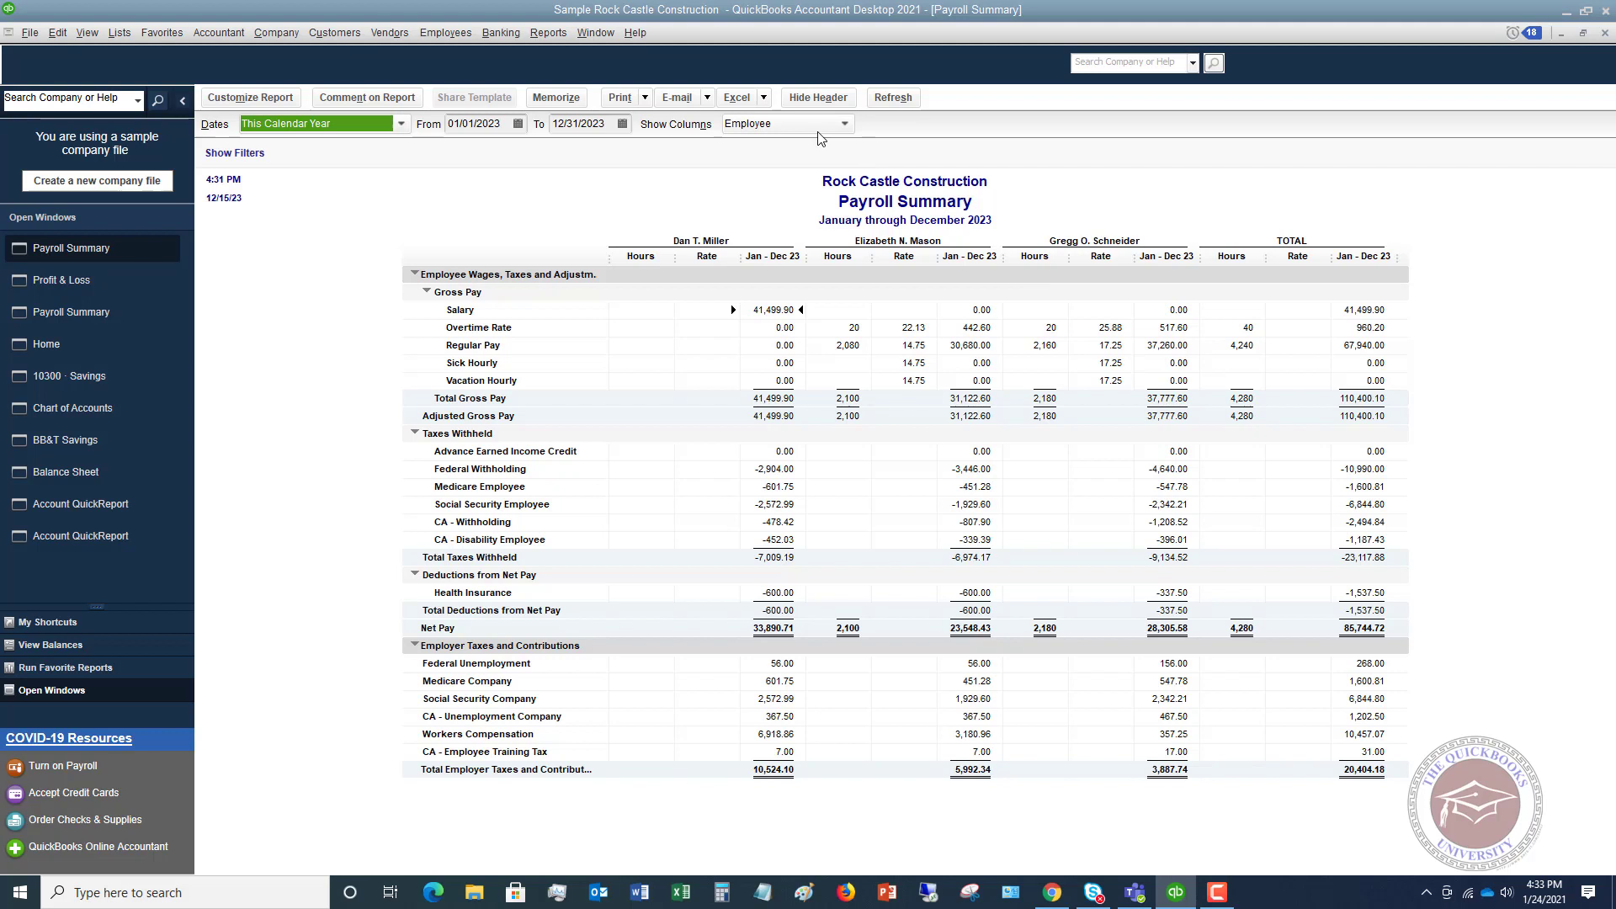
click(765, 100)
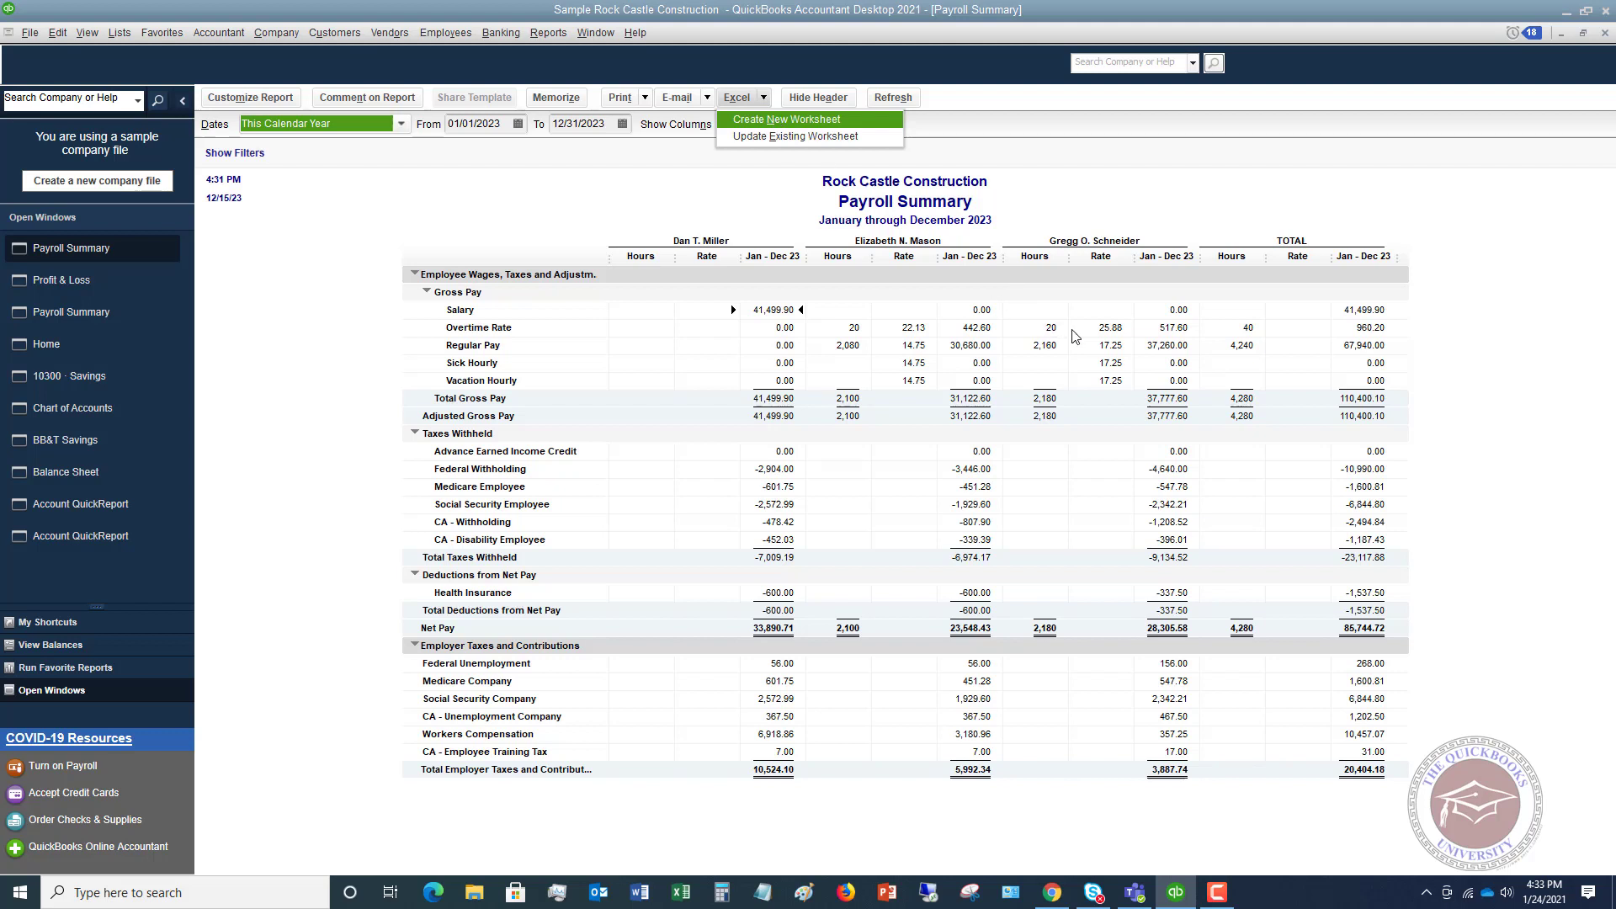
click(1172, 406)
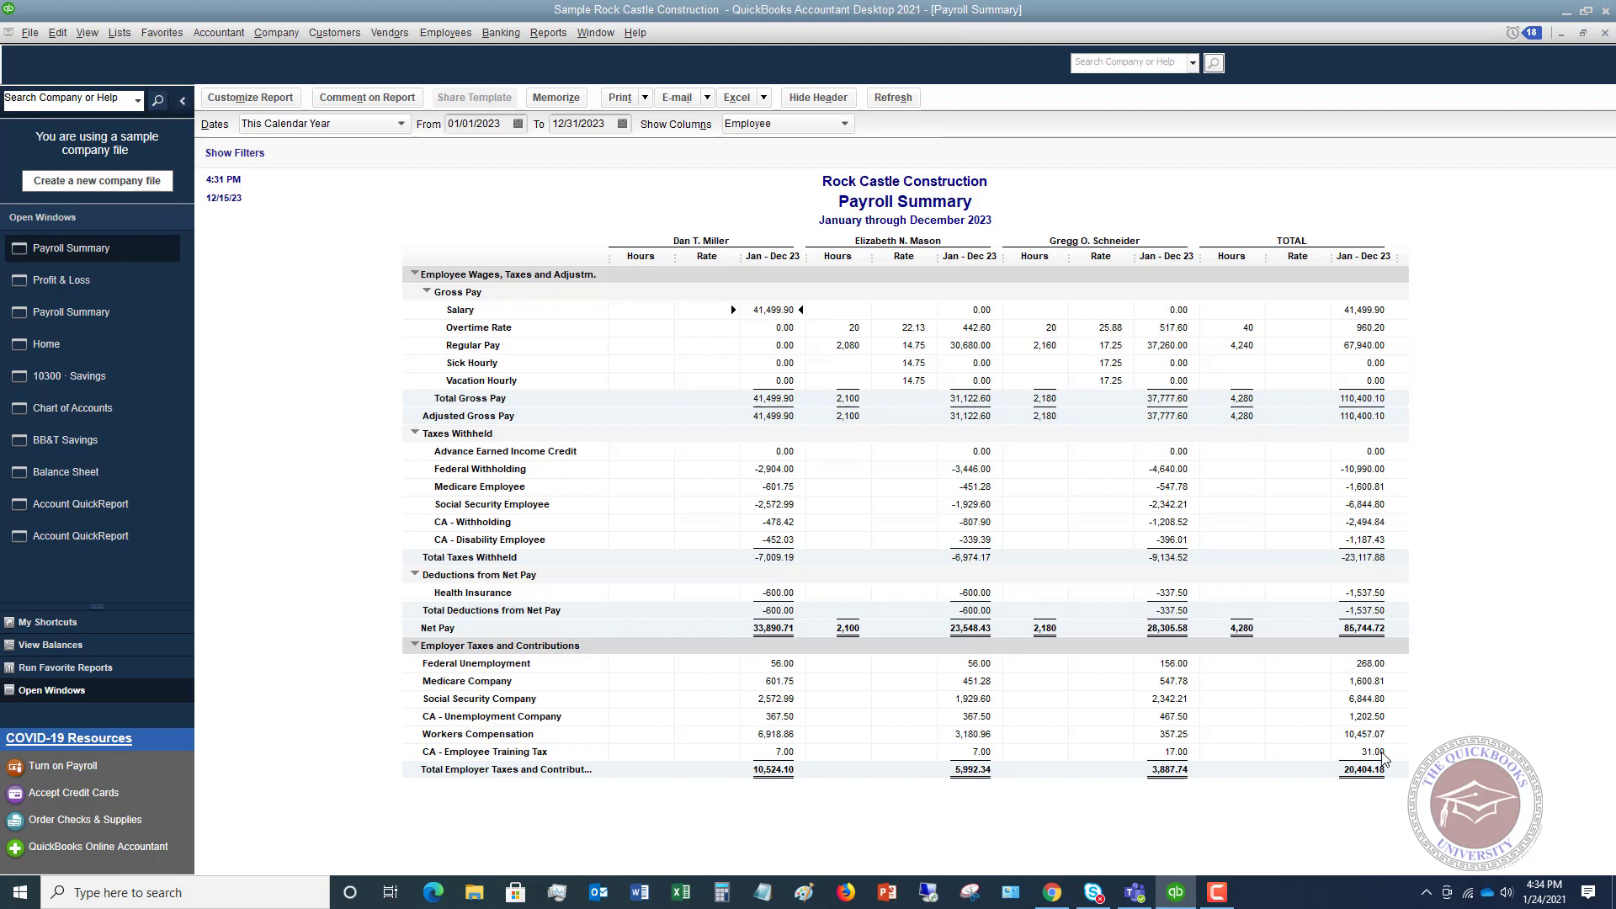
Review the Profit & Loss payroll expense lines, then return to the SBA application form
click(61, 280)
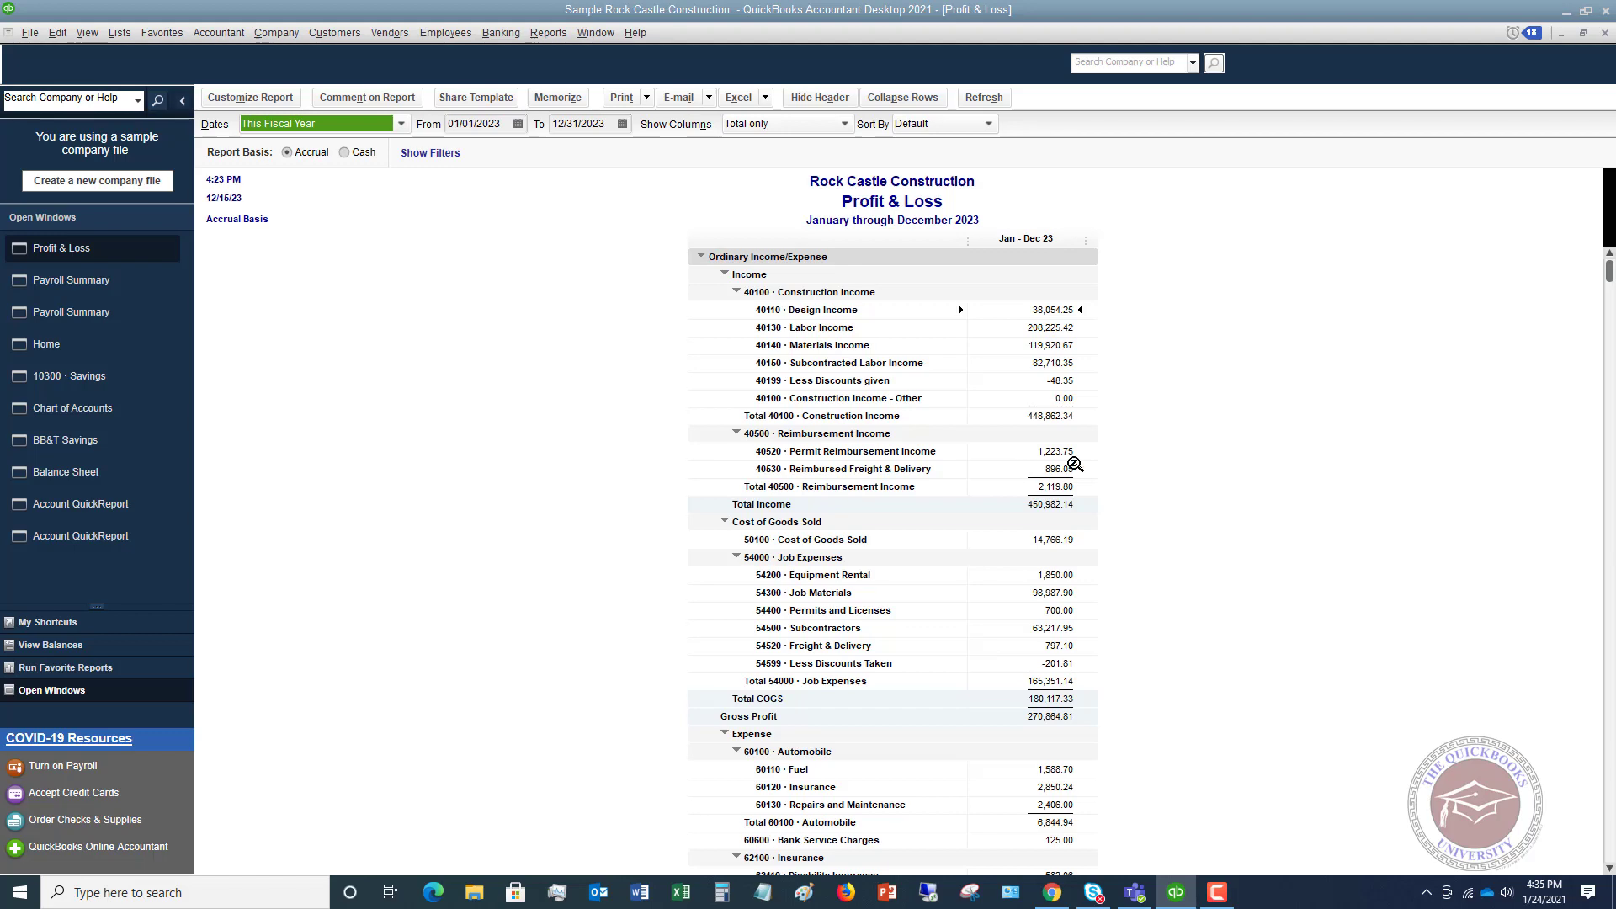
scroll(1091, 455, down, 5)
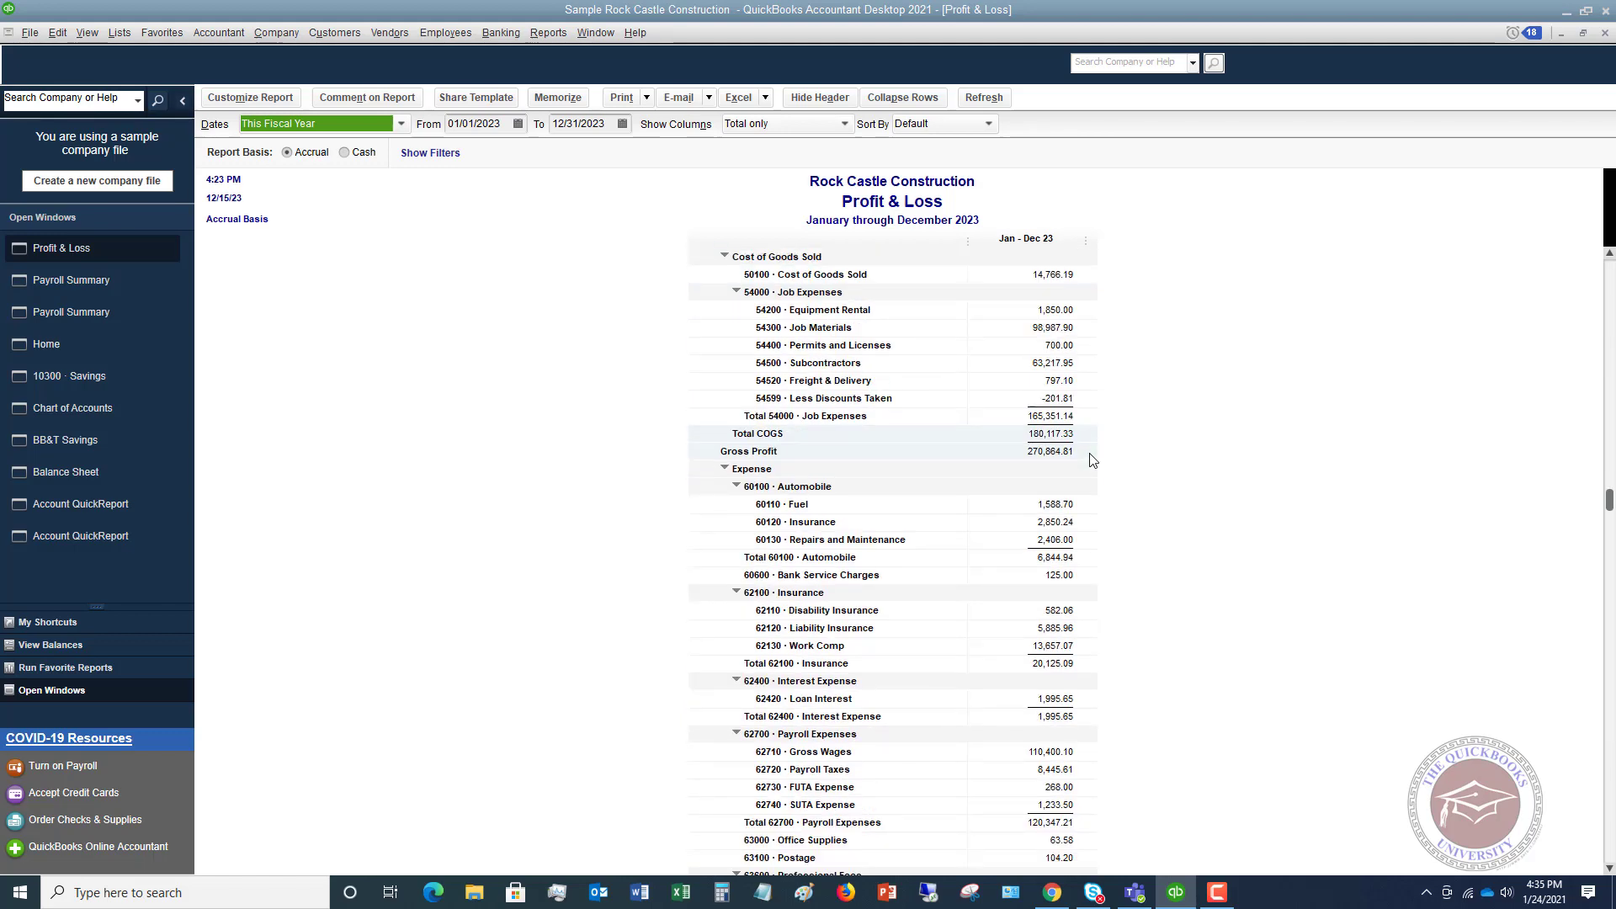
scroll(1091, 459, down, 2)
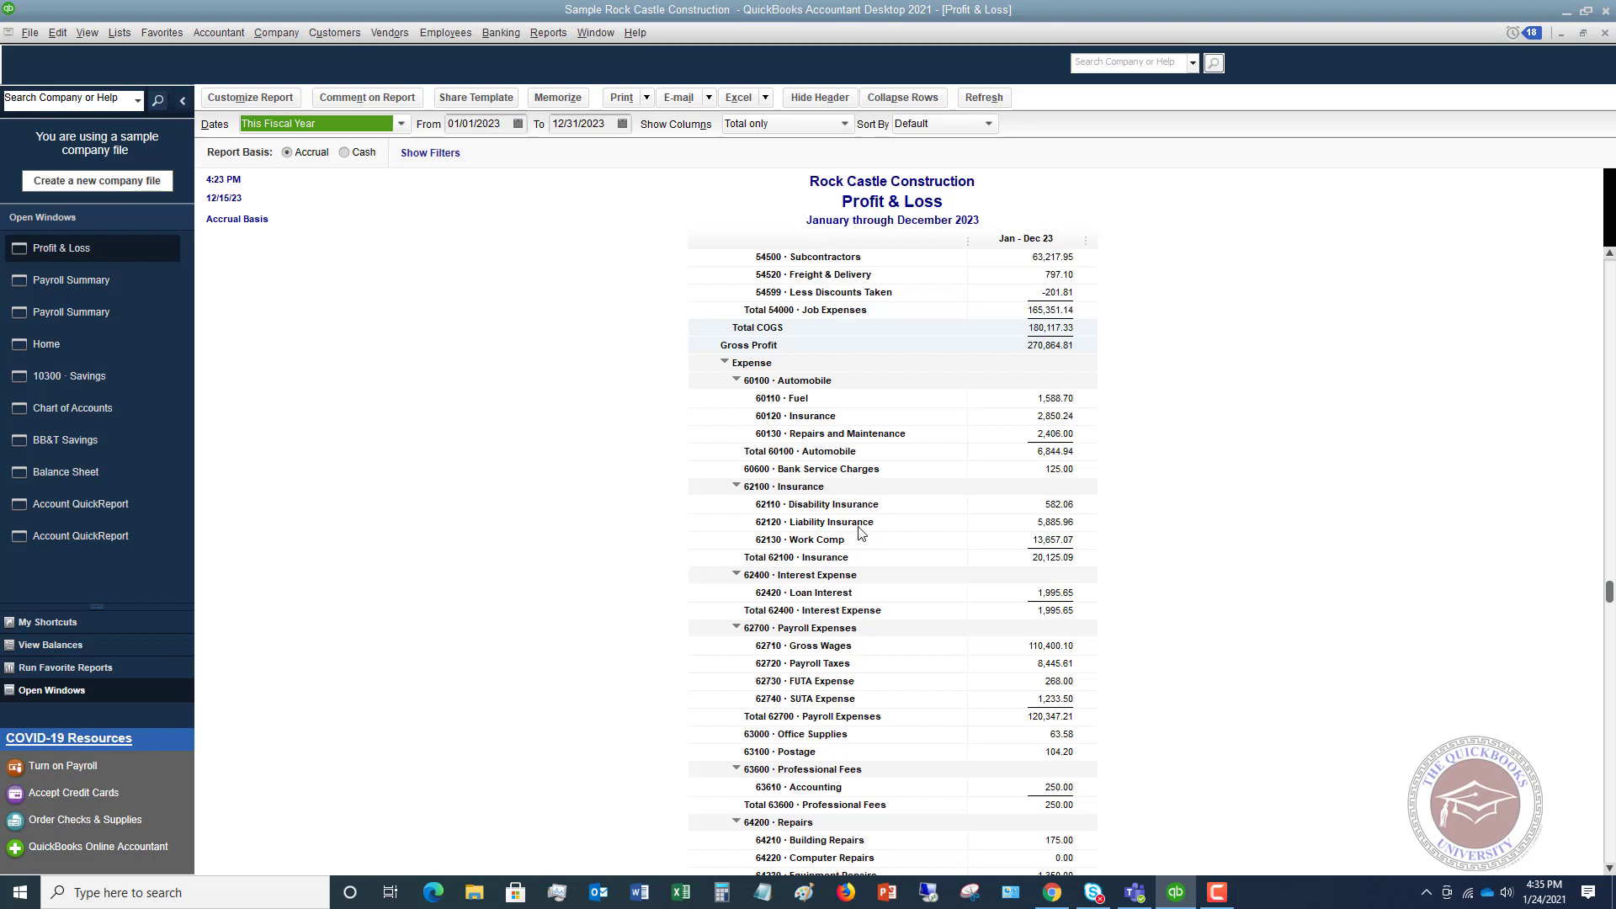
scroll(860, 533, down, 1)
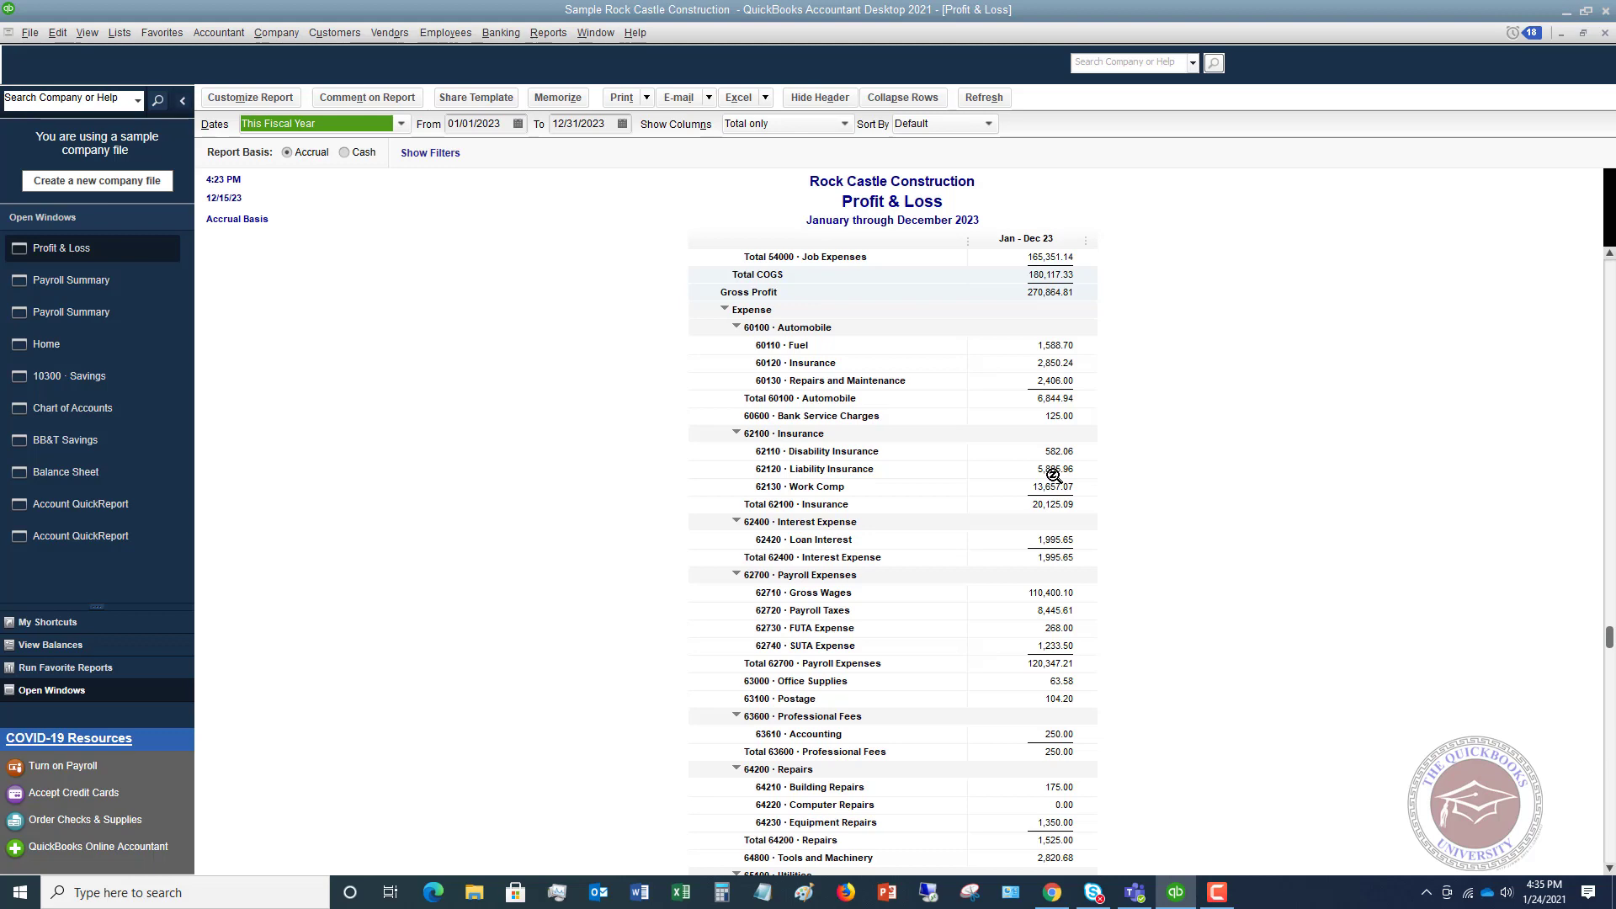
scroll(1053, 475, down, 4)
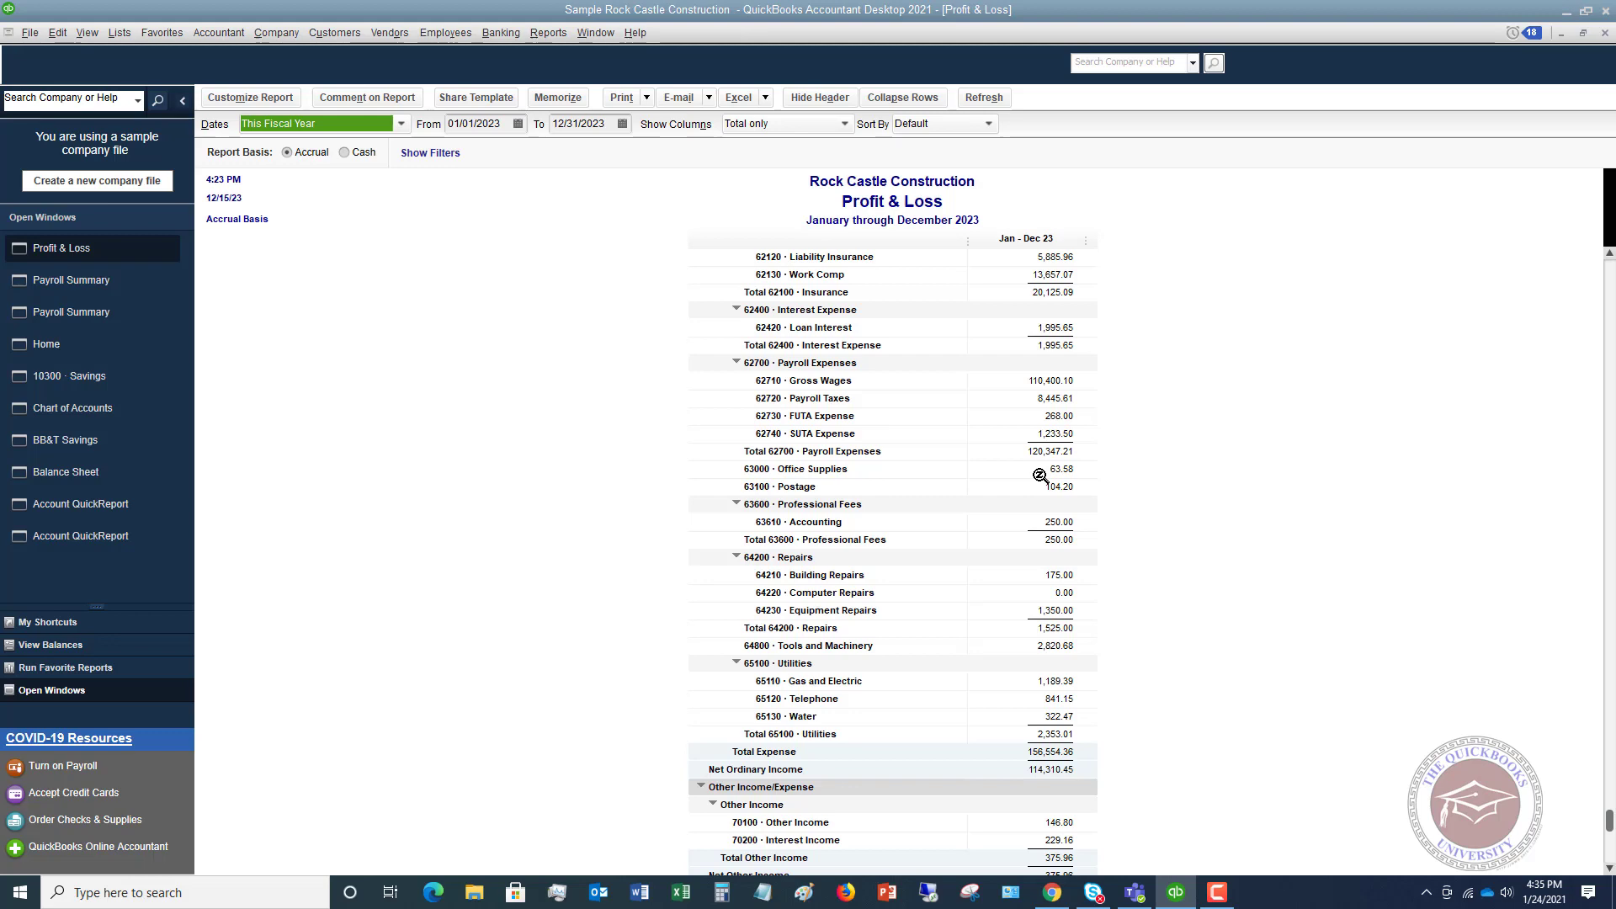
scroll(1040, 477, up, 2)
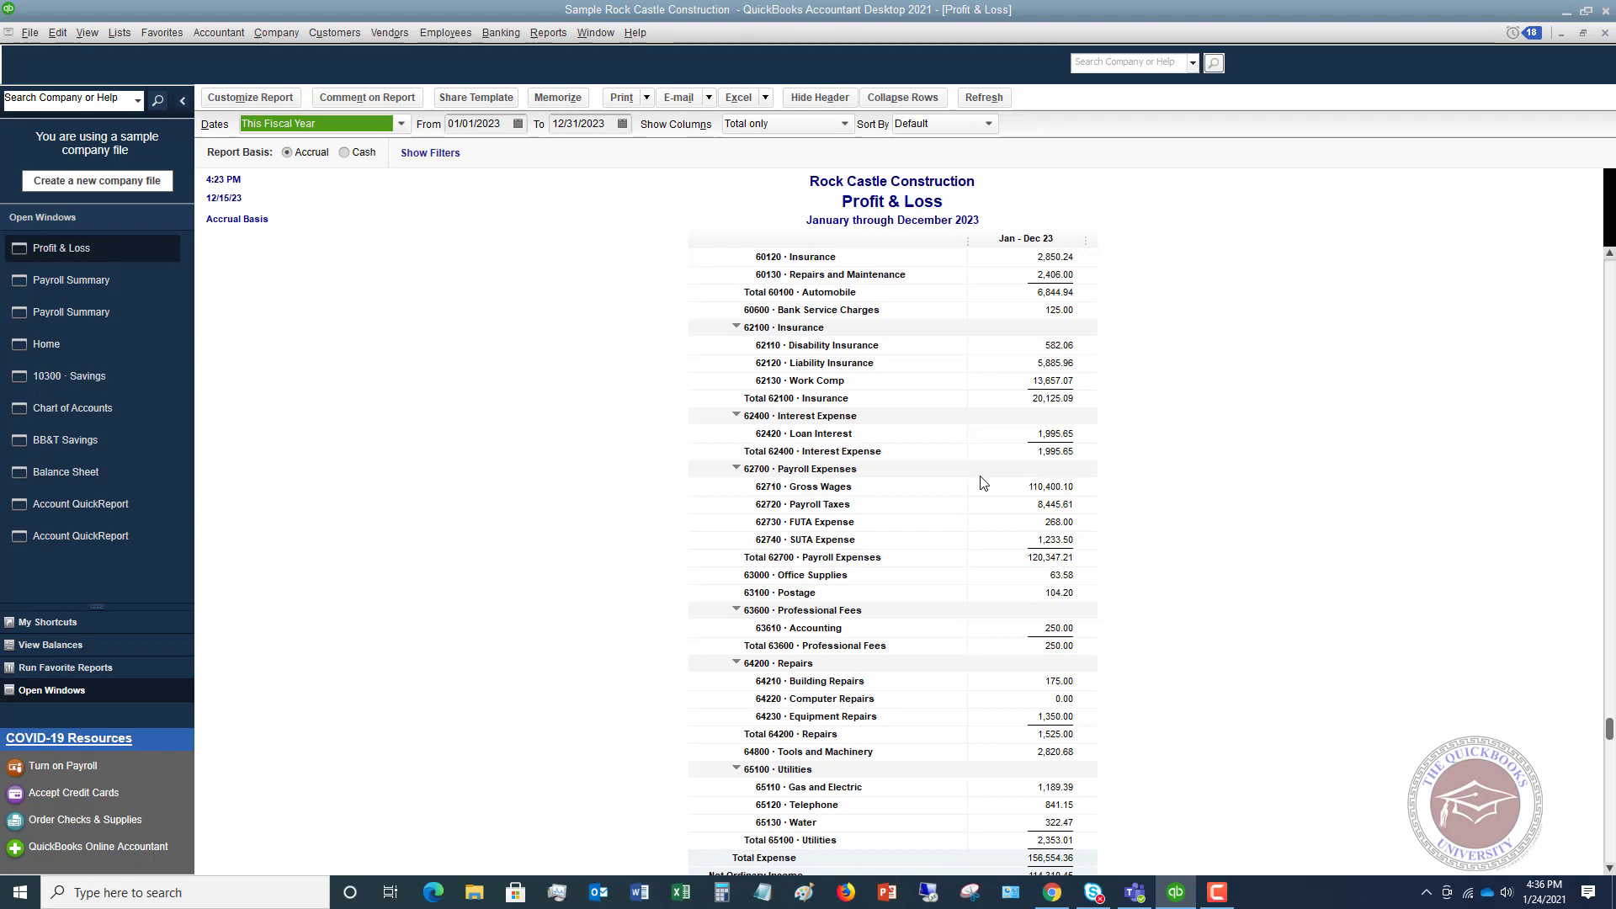
scroll(983, 483, up, 2)
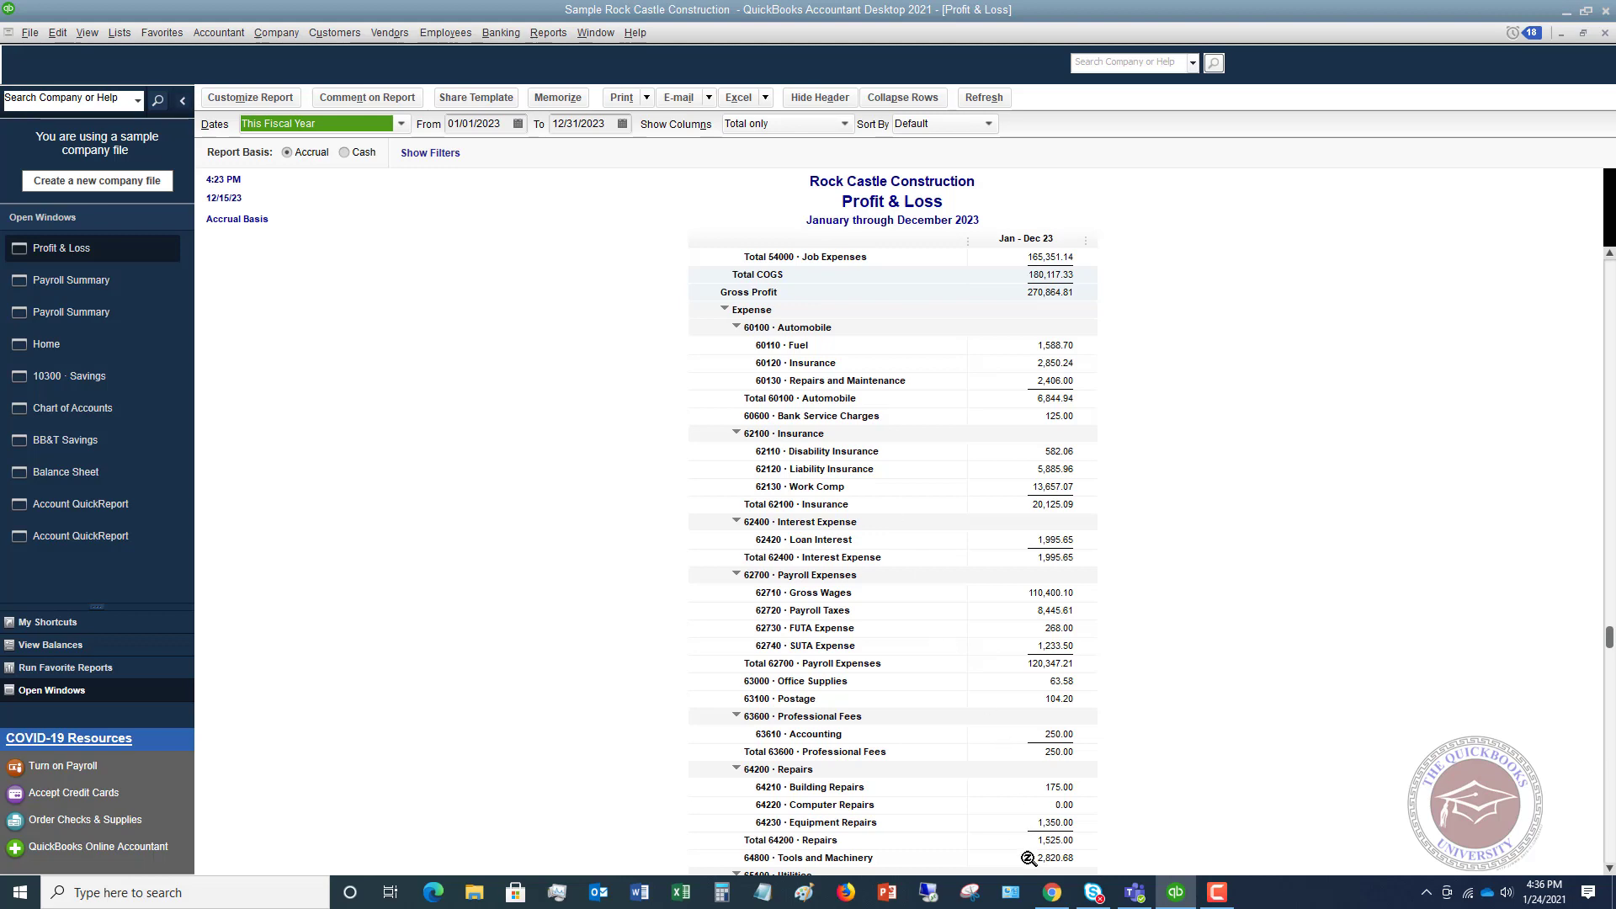
click(1053, 893)
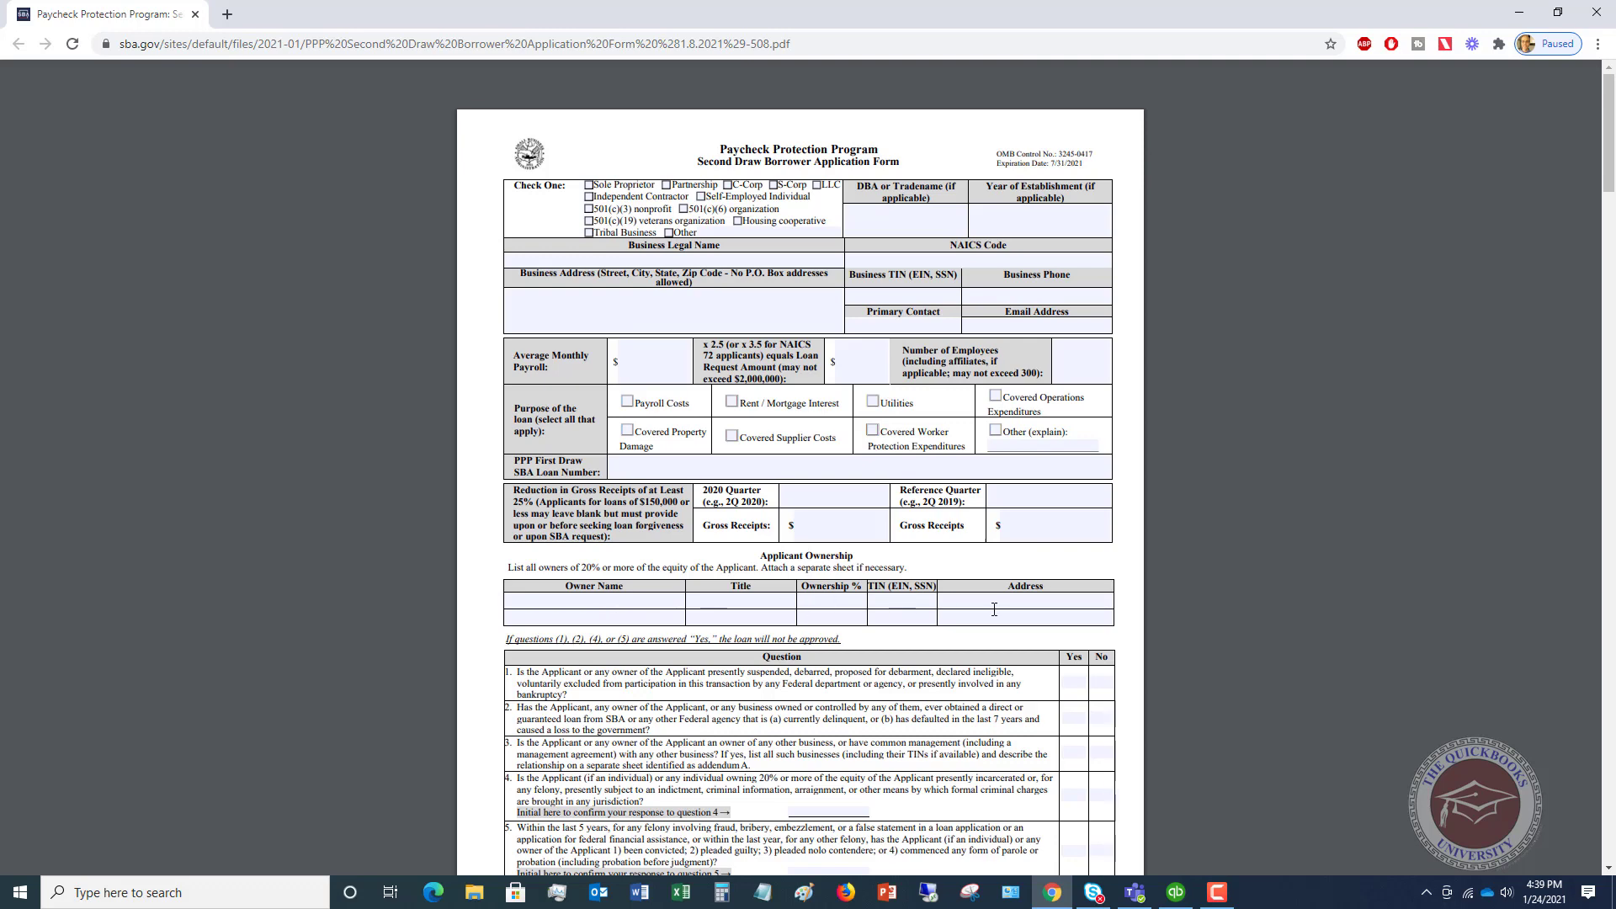
scroll(882, 610, down, 3)
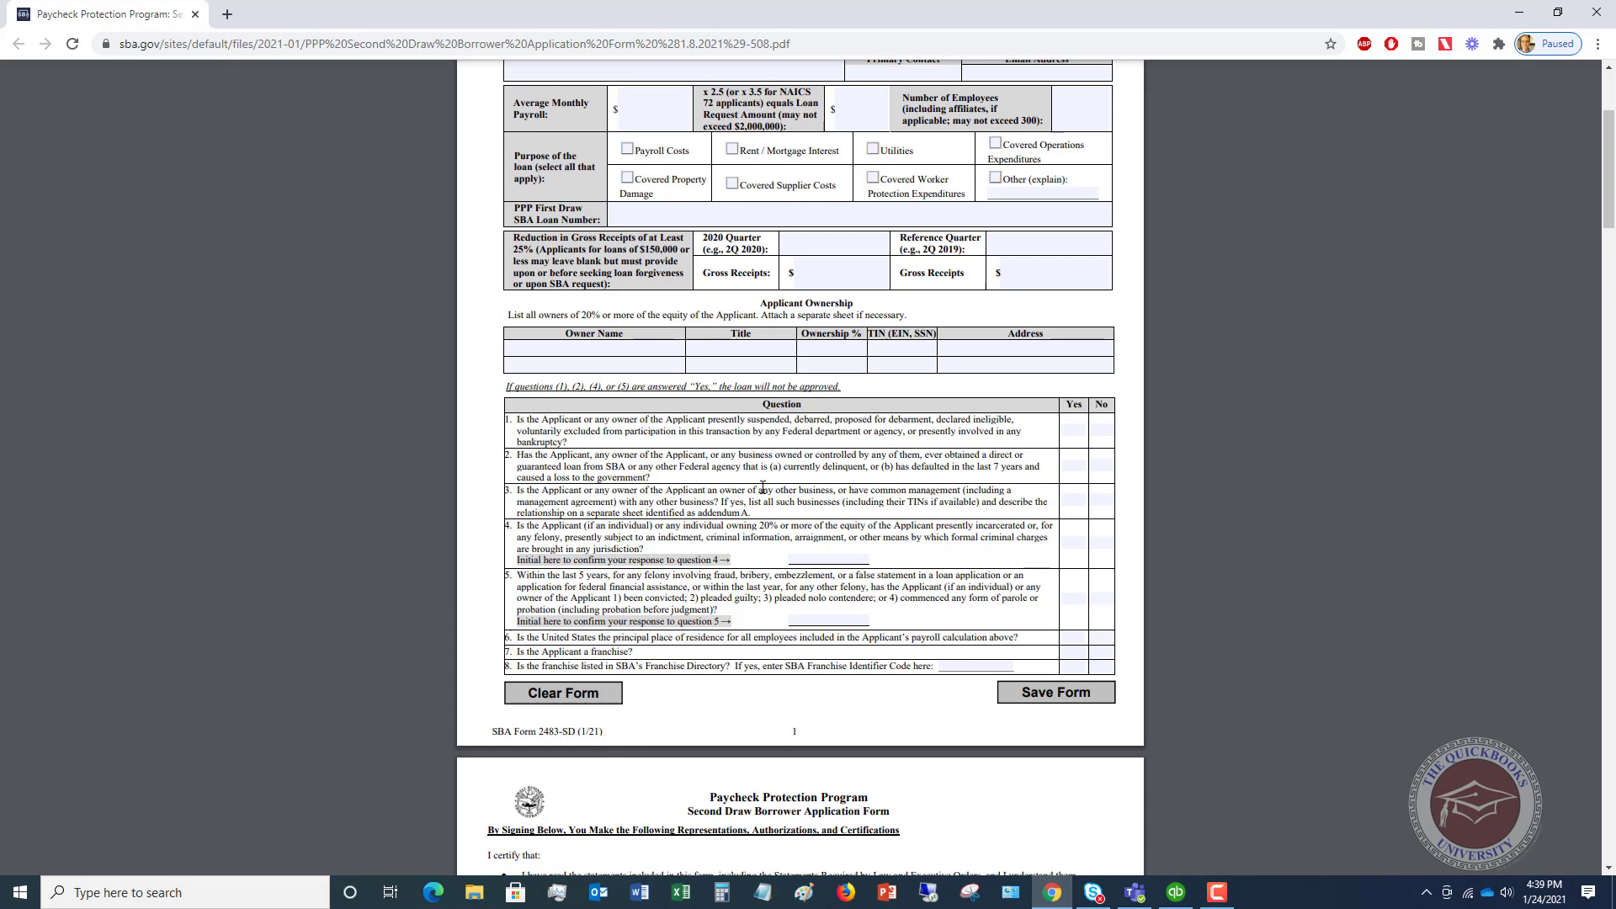
scroll(763, 487, down, 3)
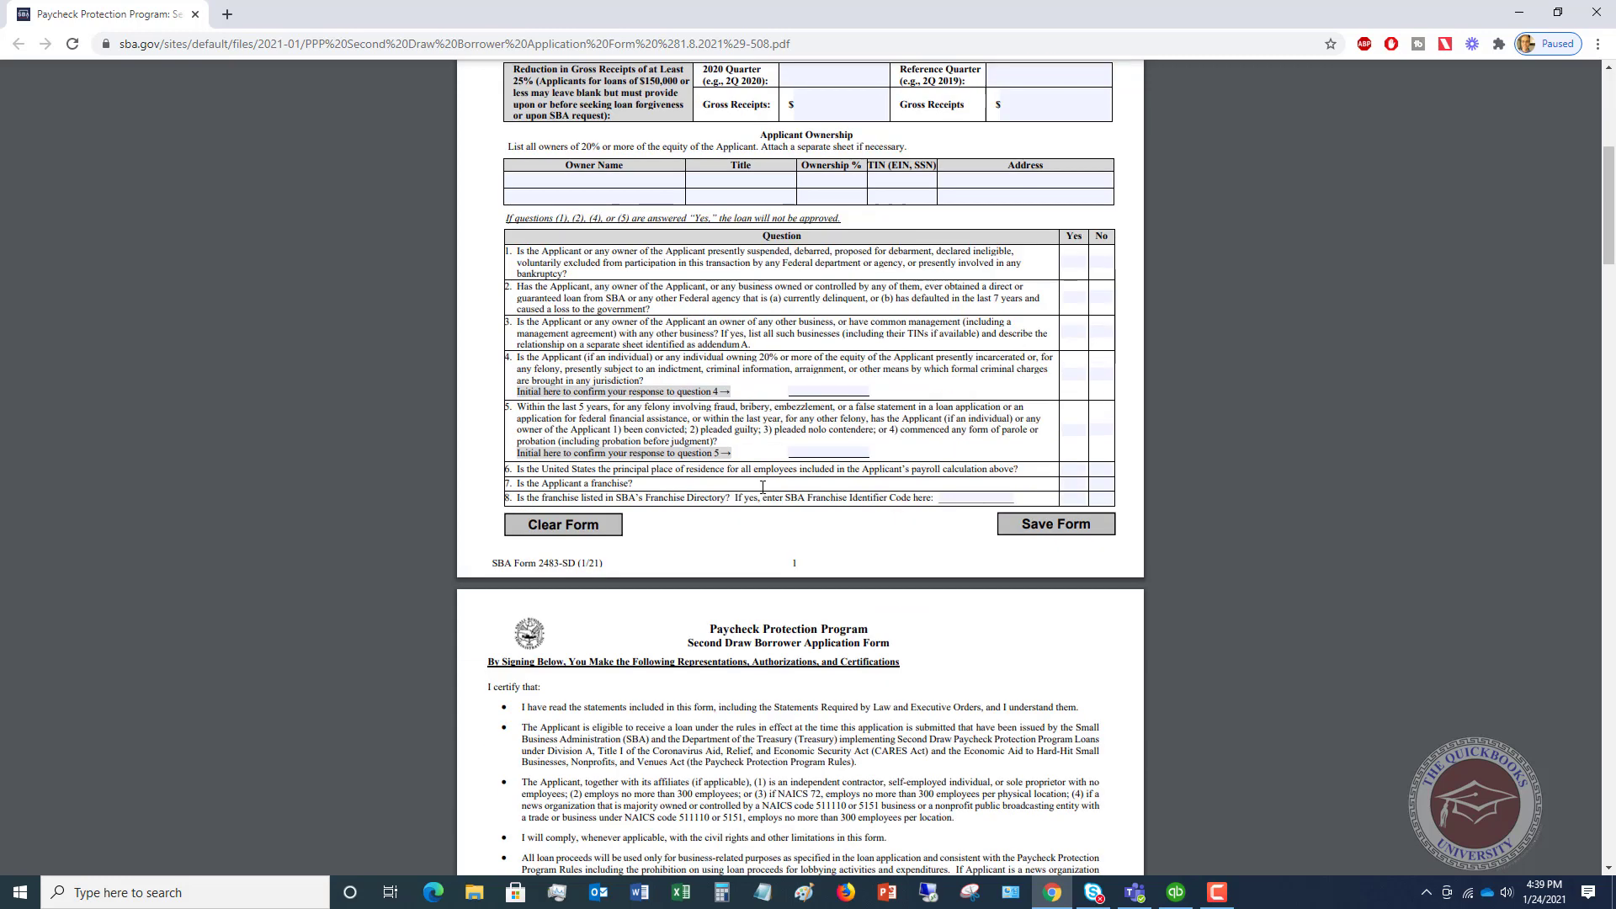
scroll(804, 401, down, 4)
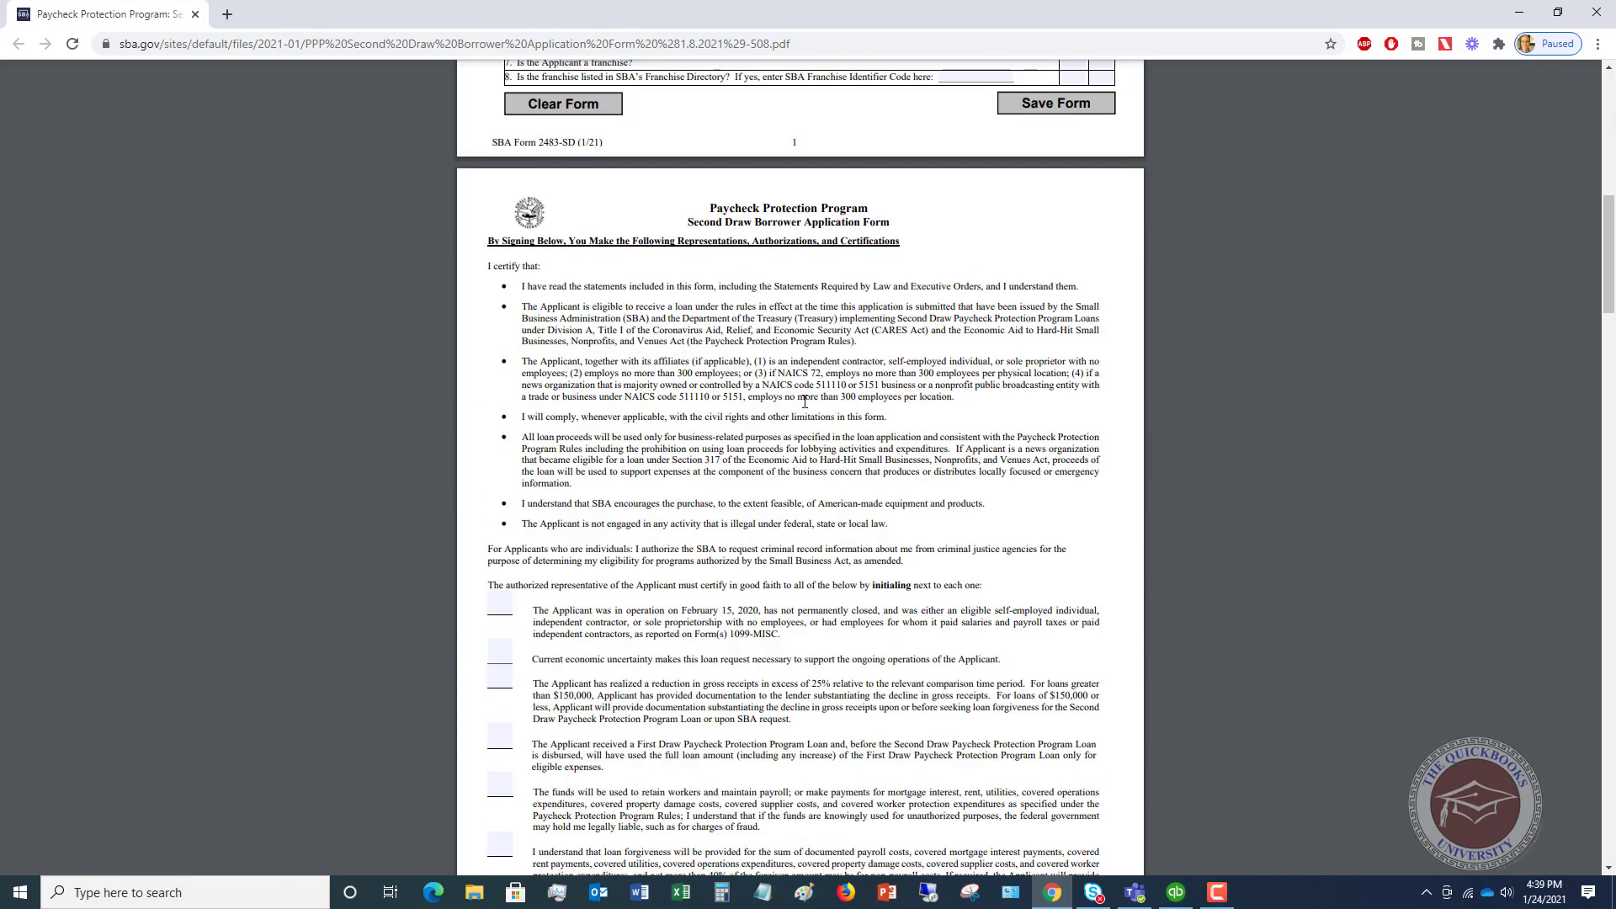
scroll(804, 401, down, 9)
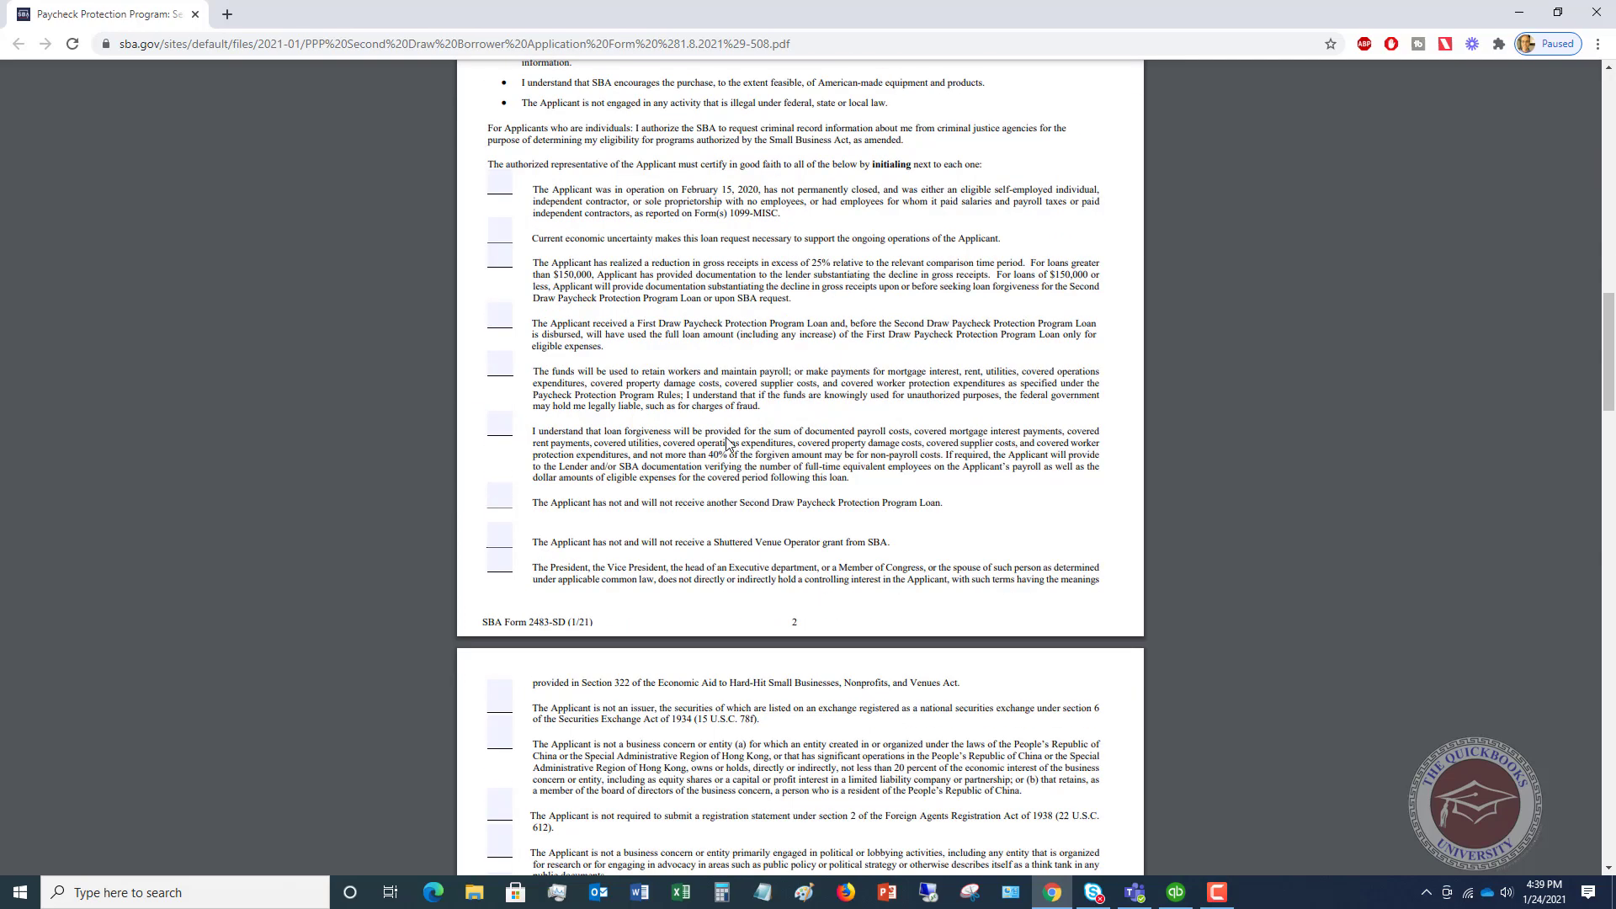
scroll(727, 437, up, 18)
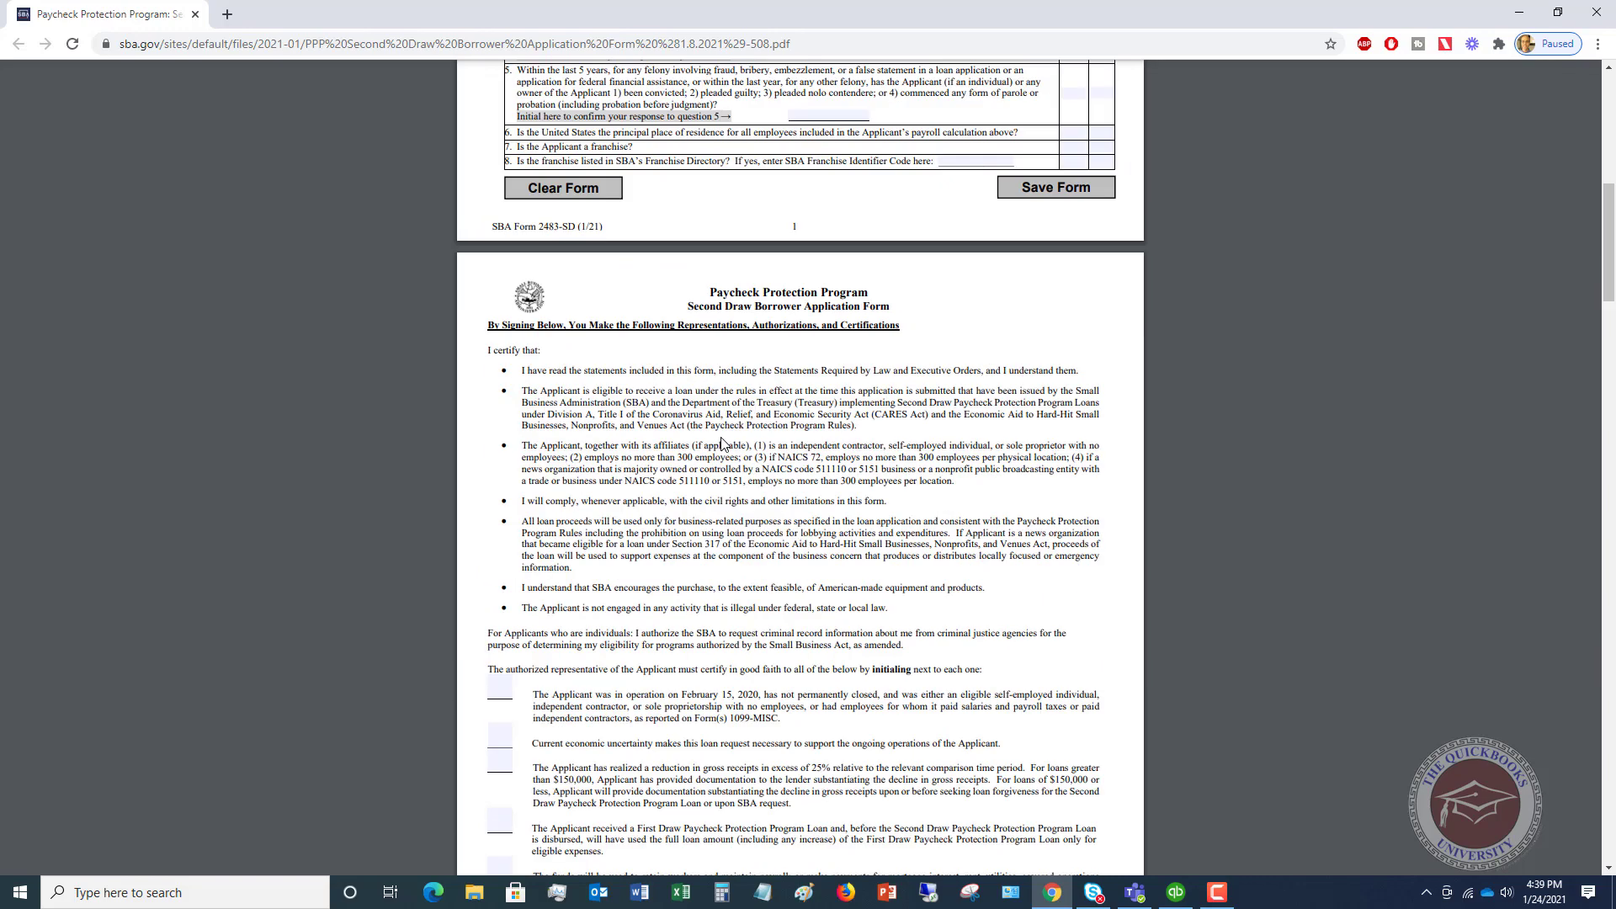
scroll(722, 443, up, 3)
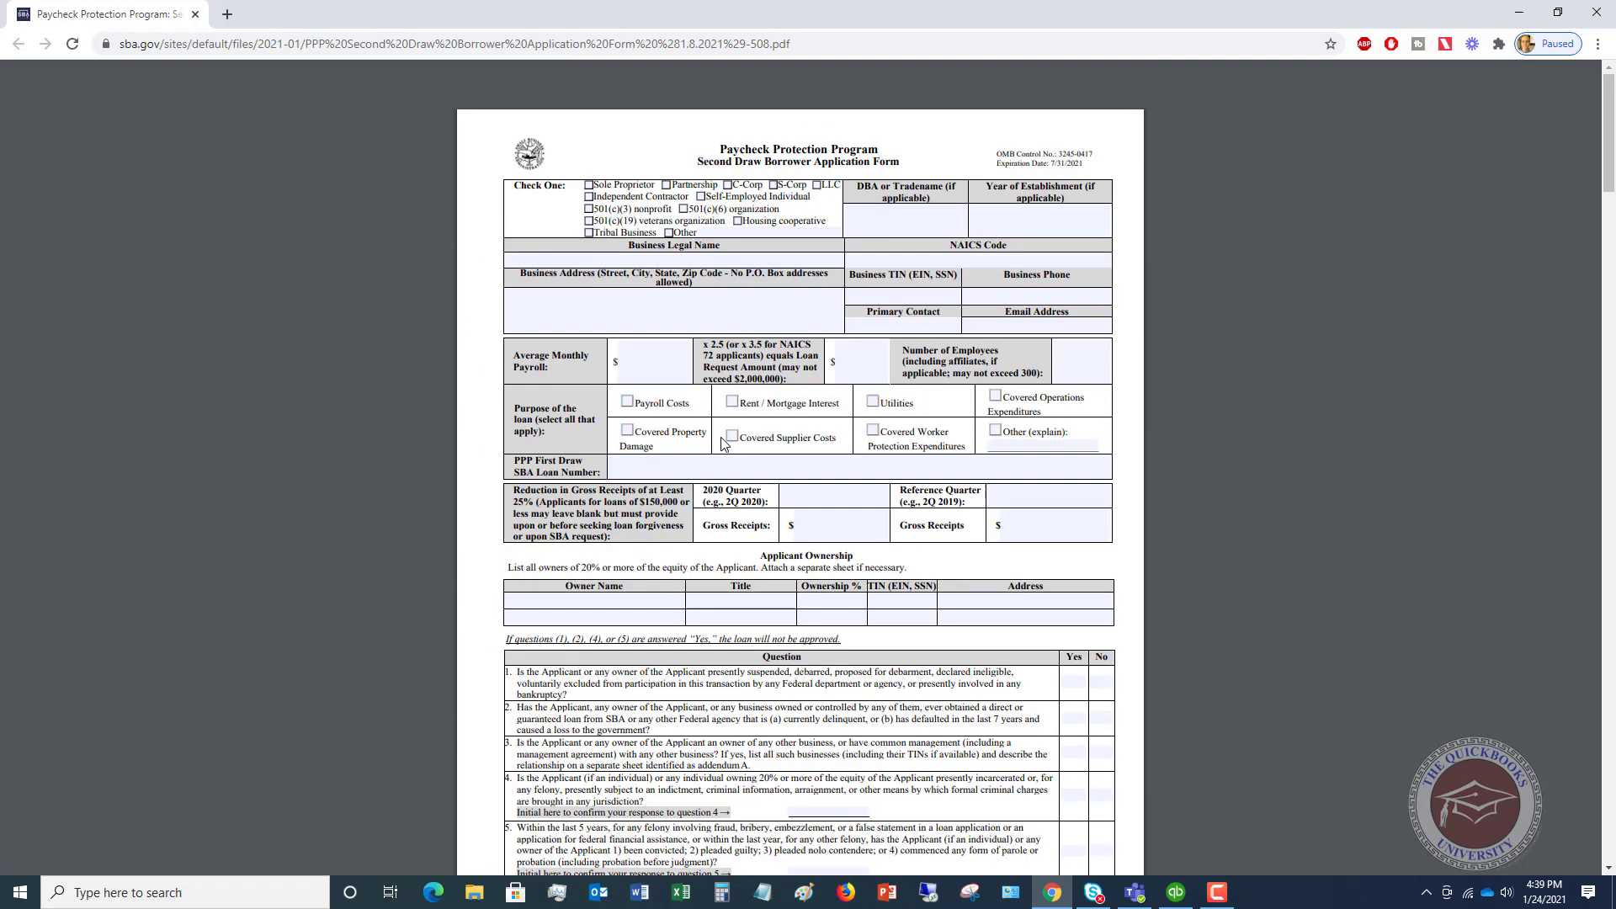